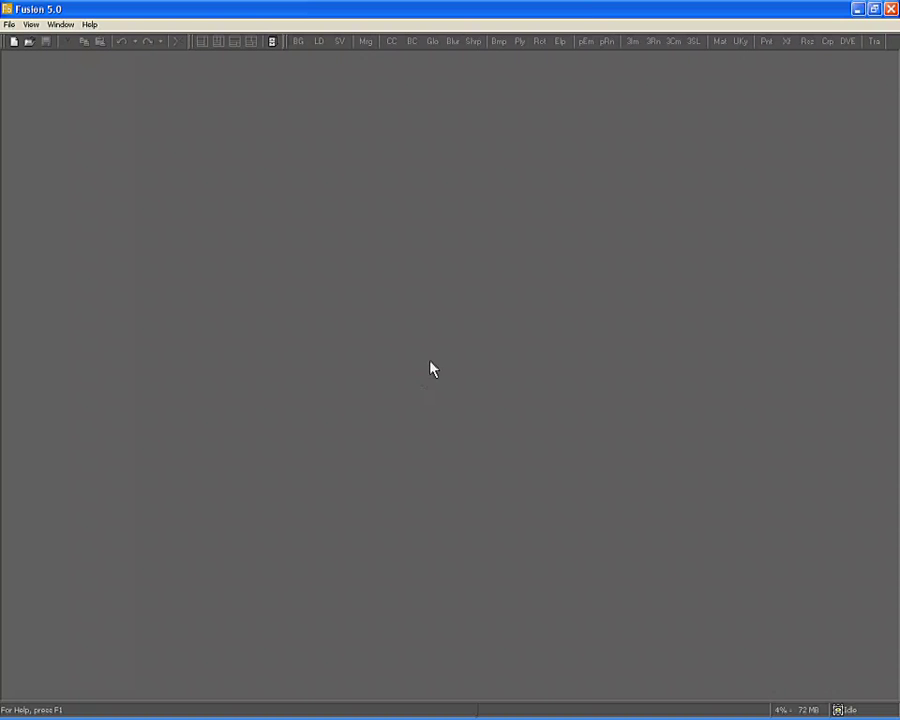
# - Open the Preferences and select PAL / SECAM (D1) as the default format in the global Frame Format settings
pyautogui.click(10, 25)
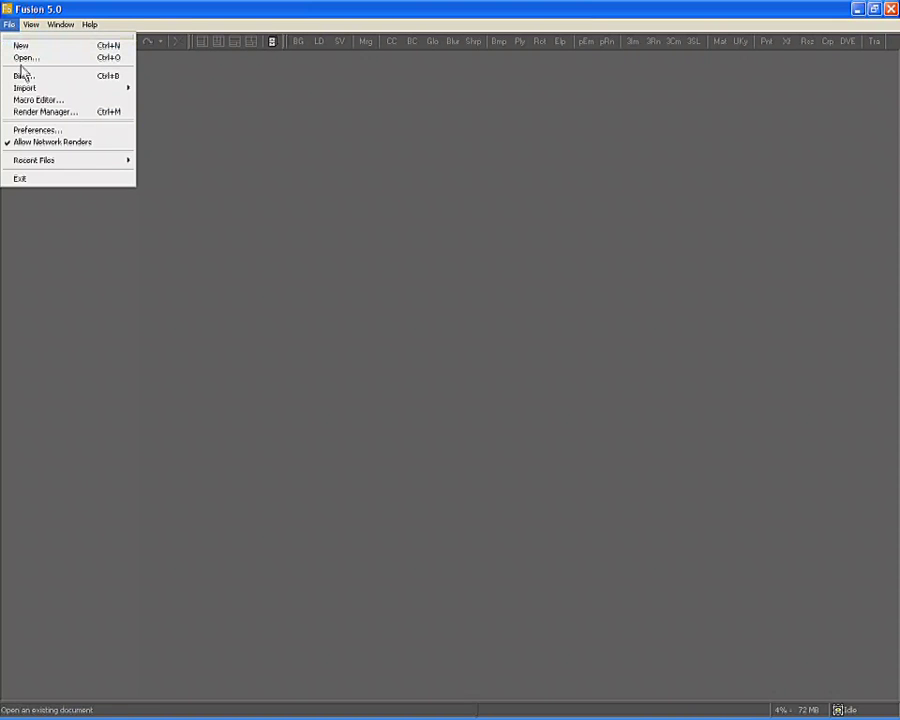
pyautogui.click(36, 133)
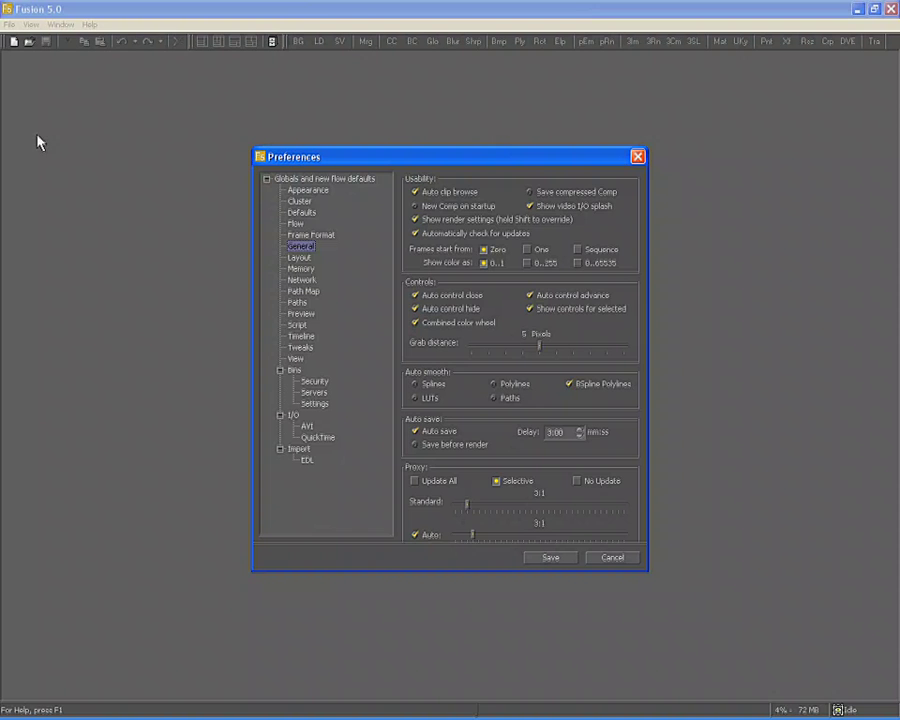
pyautogui.click(267, 179)
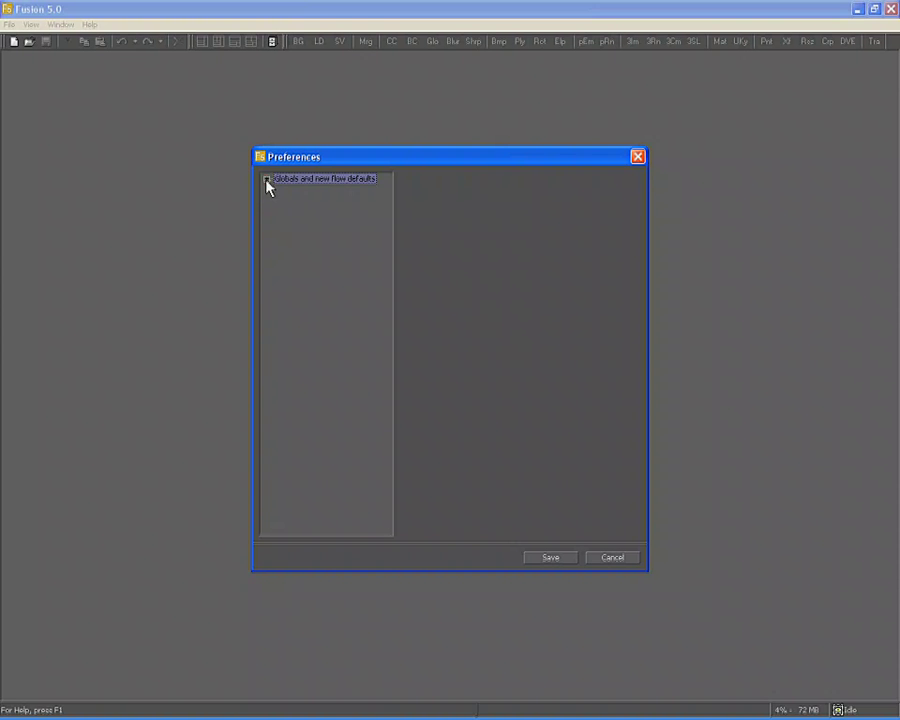
pyautogui.click(267, 179)
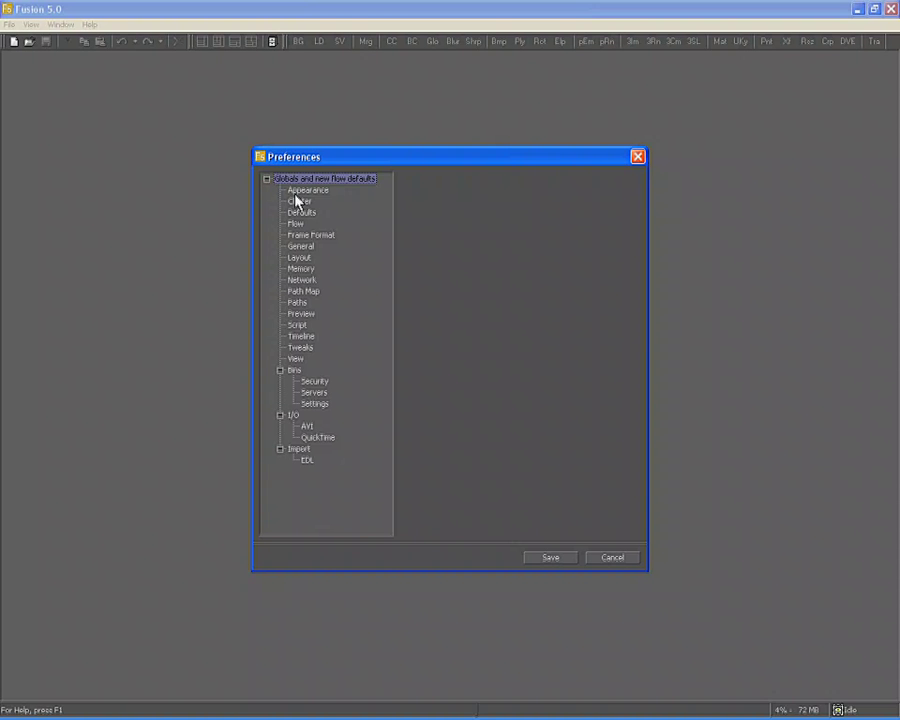
pyautogui.click(309, 236)
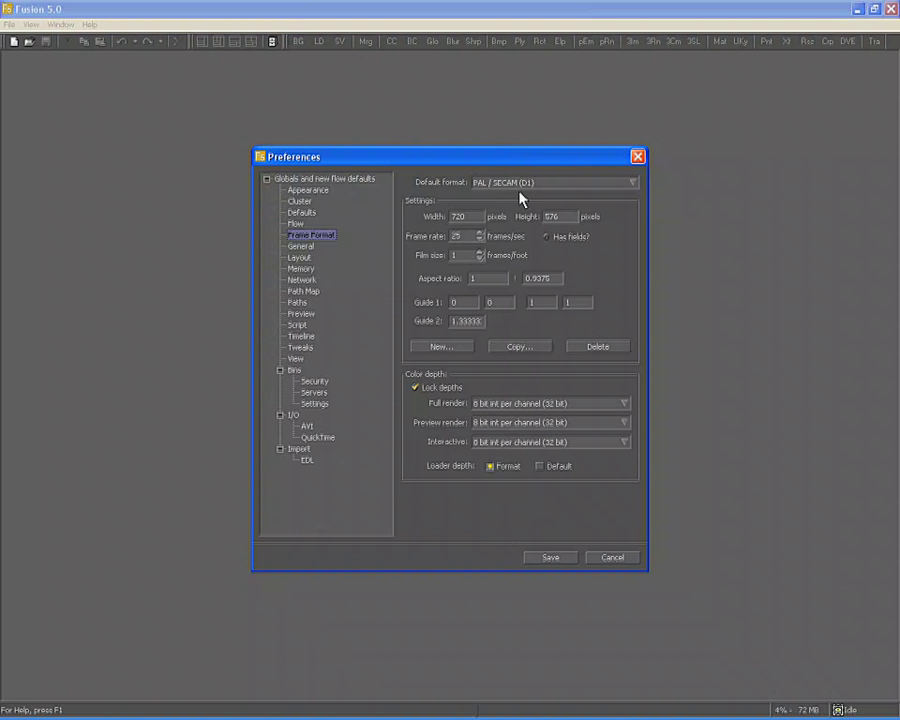
pyautogui.click(549, 188)
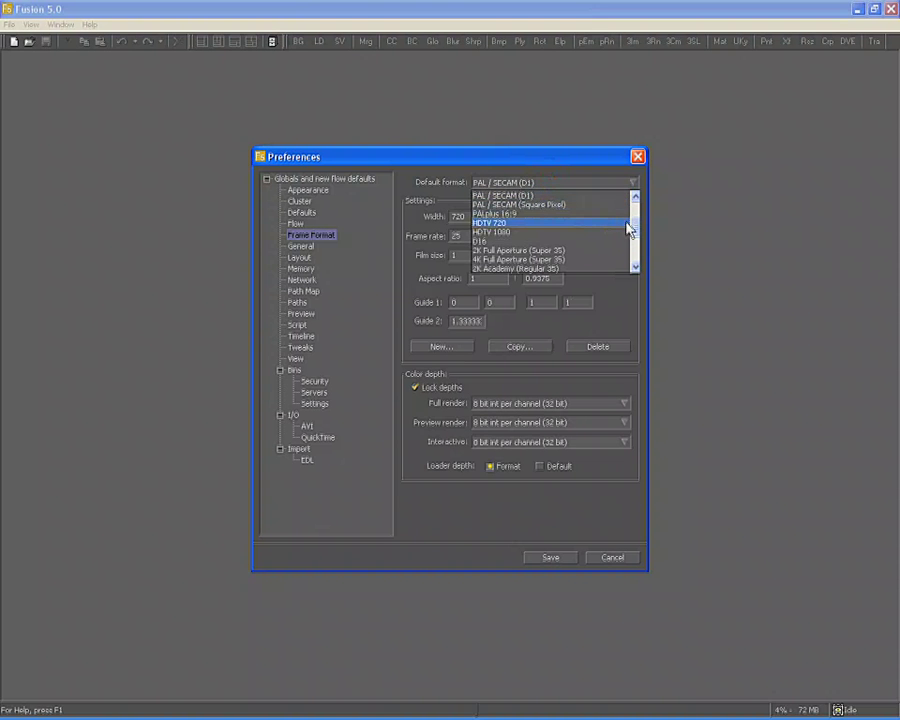
pyautogui.moveTo(639, 235)
pyautogui.mouseDown()
pyautogui.moveTo(640, 210)
pyautogui.moveTo(637, 229)
pyautogui.mouseUp()
pyautogui.click(552, 205)
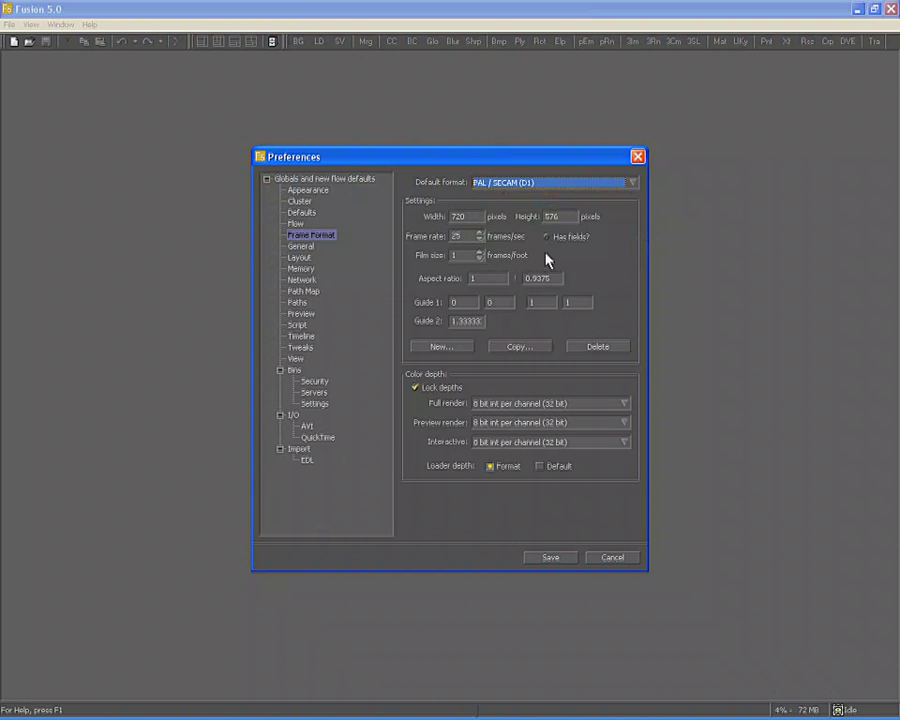
# - Collapse the global defaults and create a new composition with the Preferences still open
pyautogui.click(266, 179)
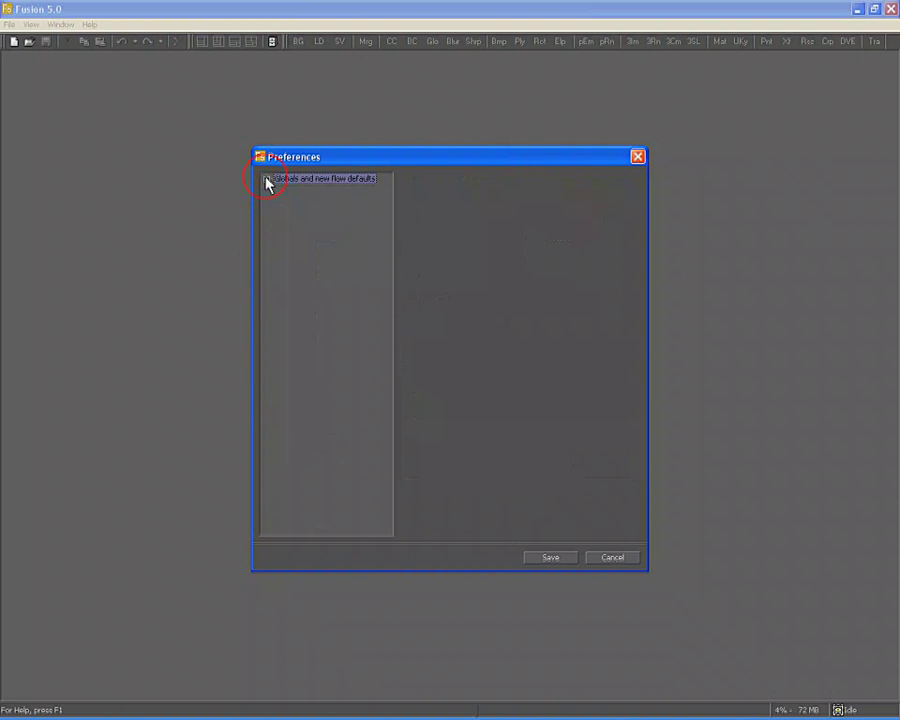
pyautogui.click(9, 24)
pyautogui.click(12, 48)
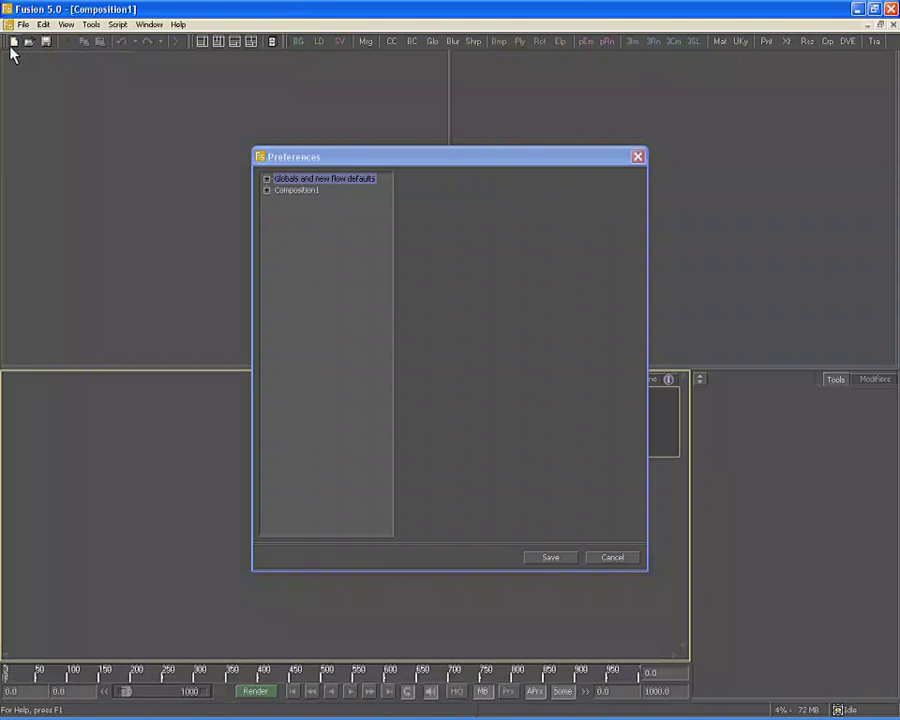
# - Set the new composition's default frame format to NTSC (D1) and save the preferences
pyautogui.click(266, 190)
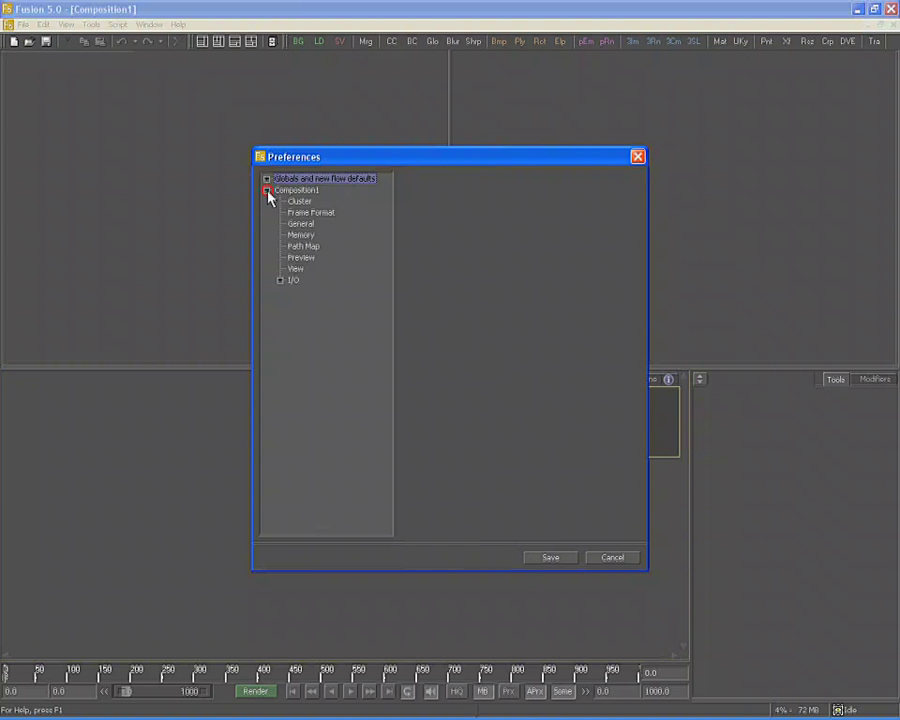
pyautogui.click(315, 215)
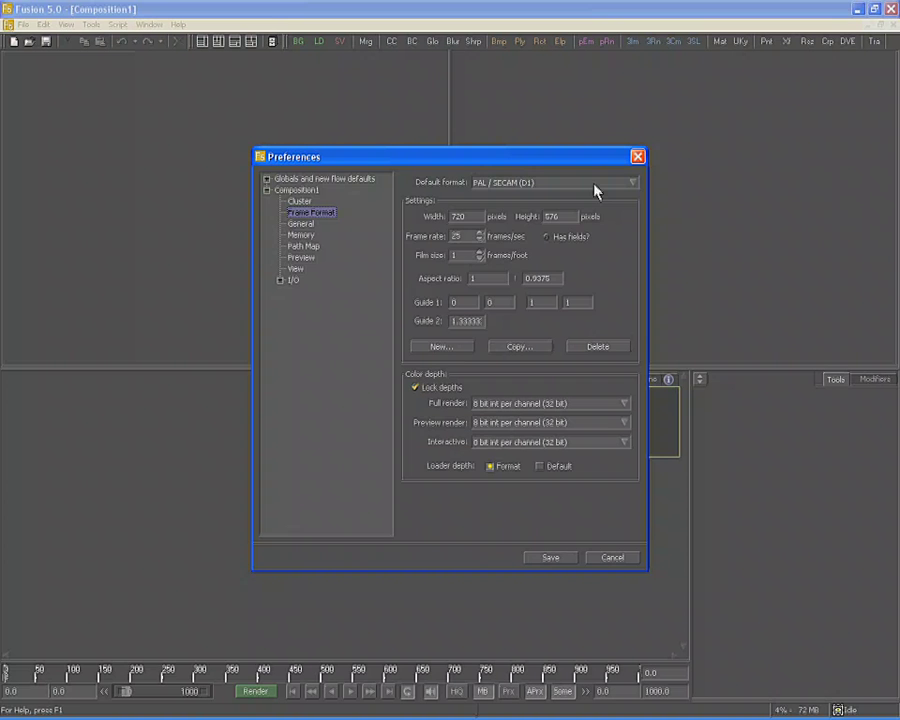
pyautogui.click(595, 190)
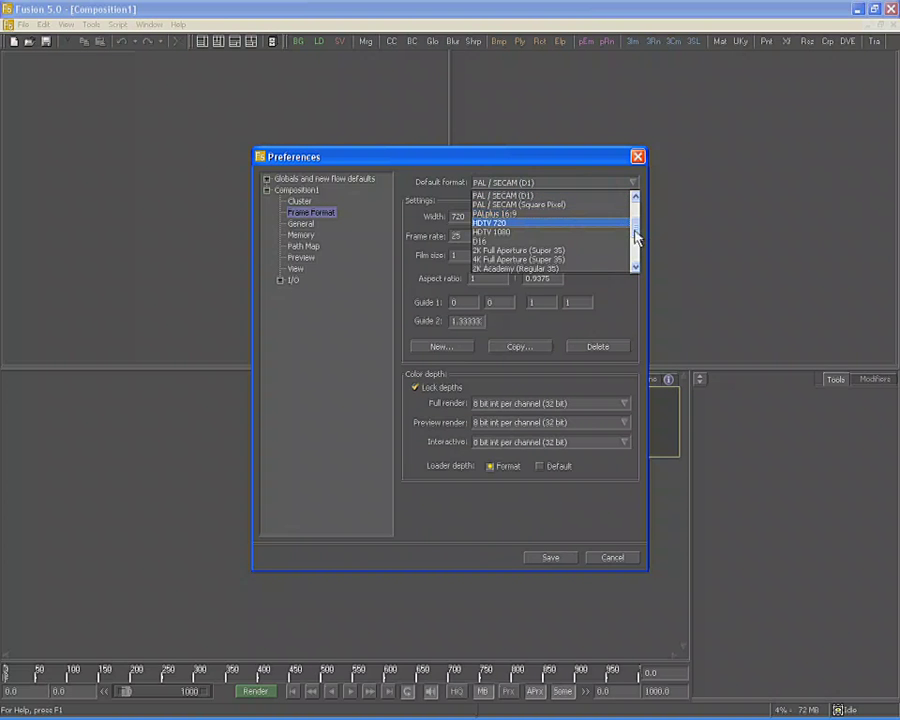
pyautogui.moveTo(637, 236); pyautogui.dragTo(637, 217)
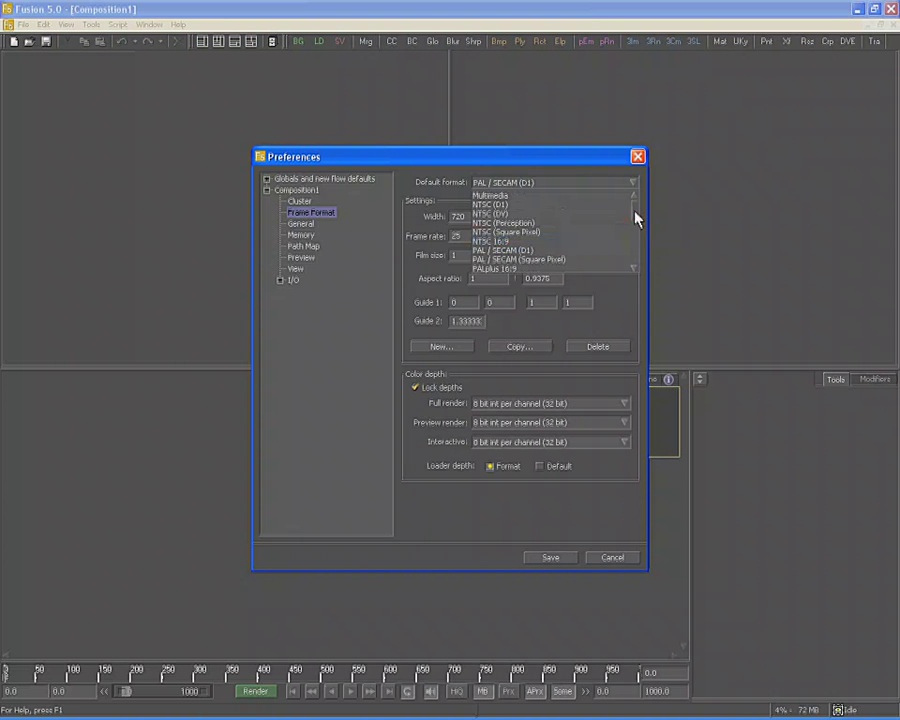
pyautogui.click(565, 204)
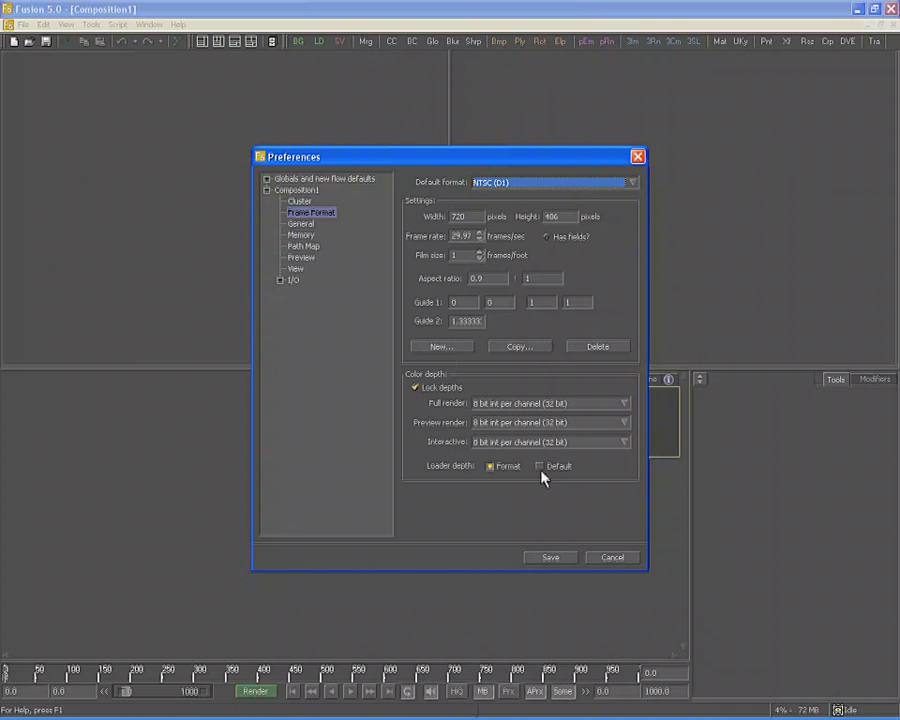
pyautogui.click(550, 560)
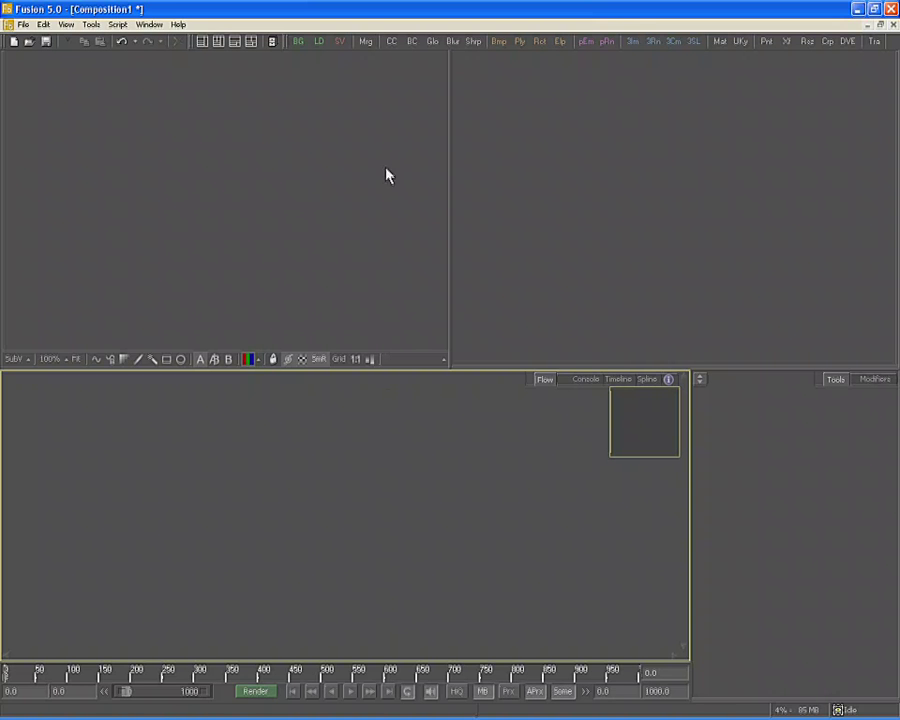
# - Add a Loader with the sign image sequence from the Sign footage folder and display it in the first viewer
pyautogui.click(318, 46)
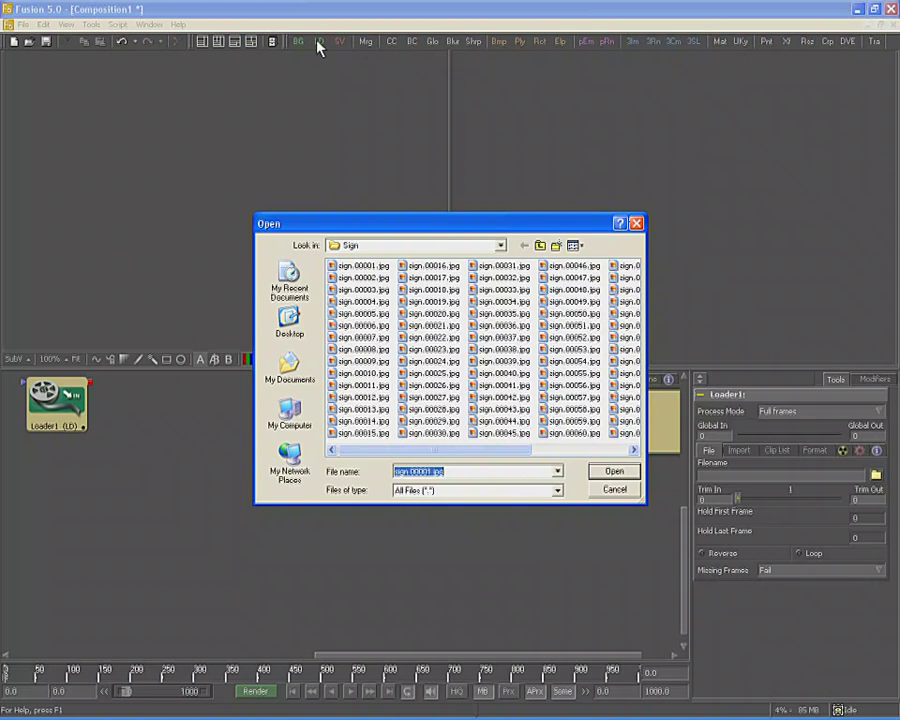
pyautogui.click(383, 246)
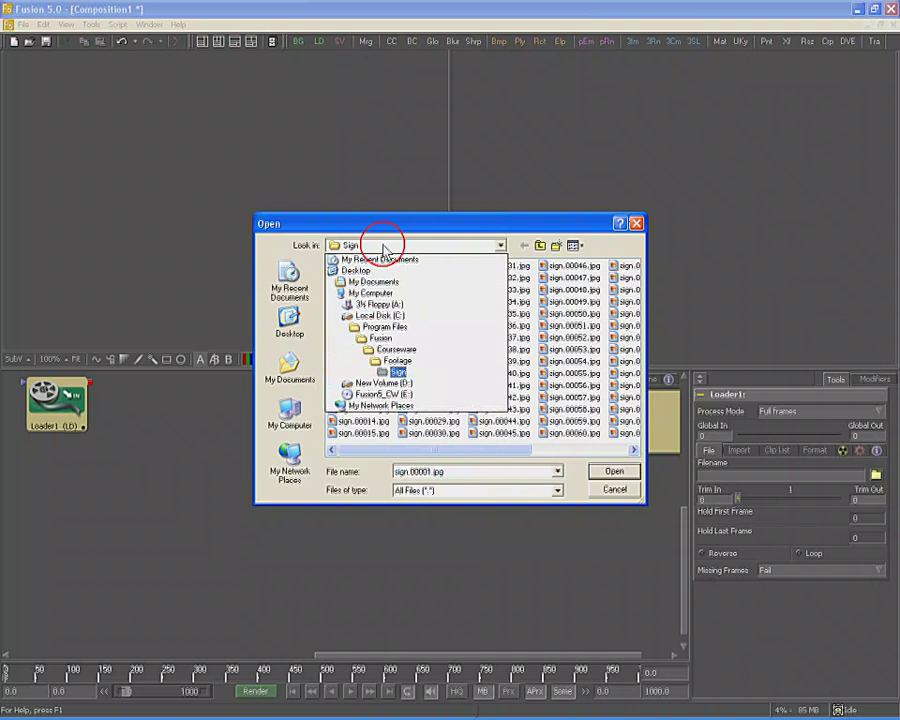
pyautogui.click(408, 374)
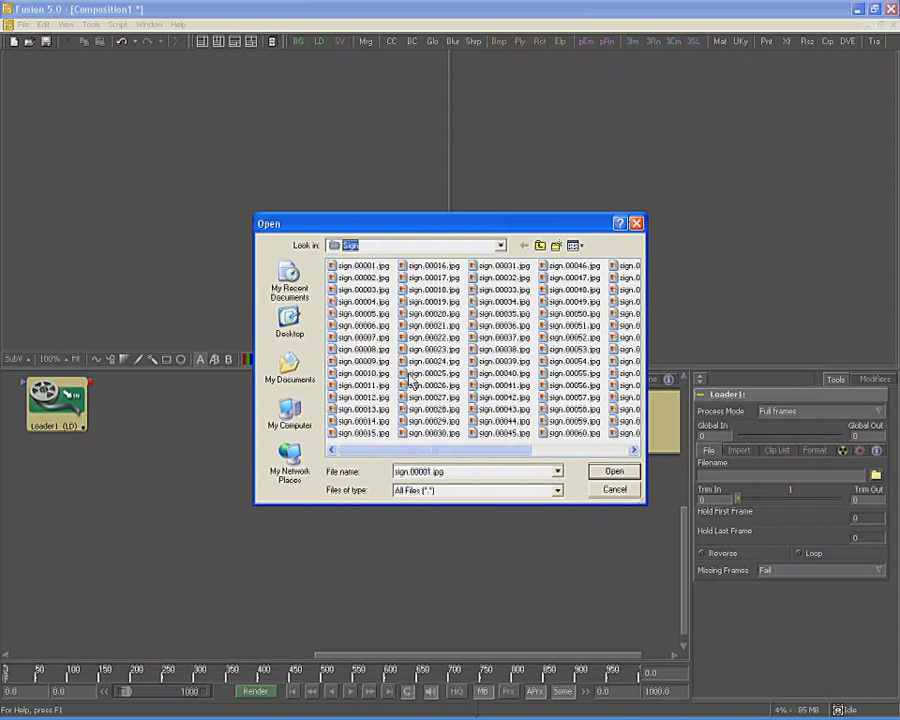
pyautogui.click(436, 330)
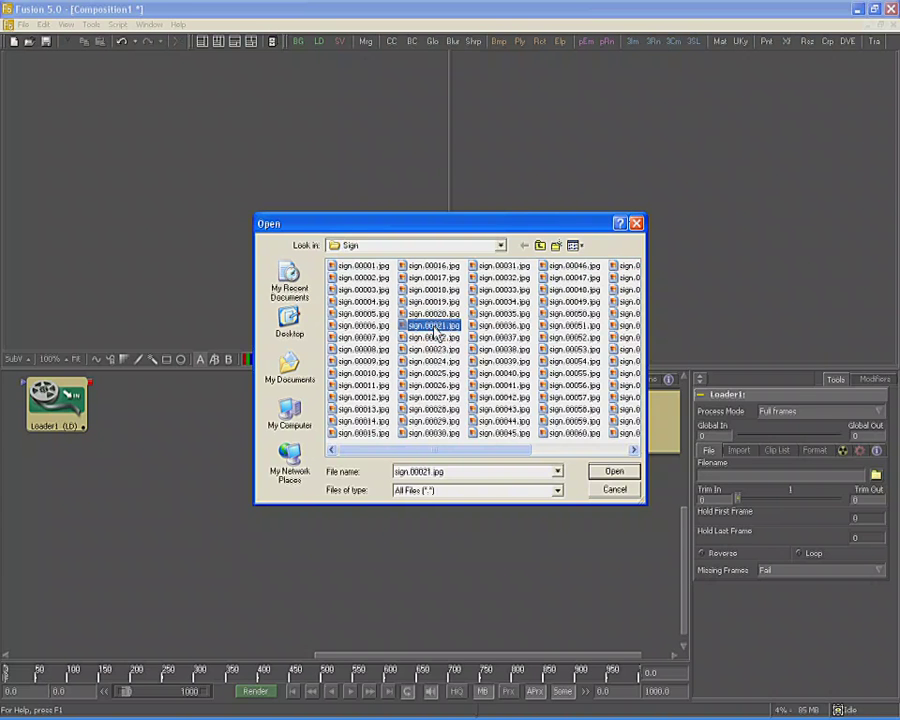
pyautogui.click(614, 472)
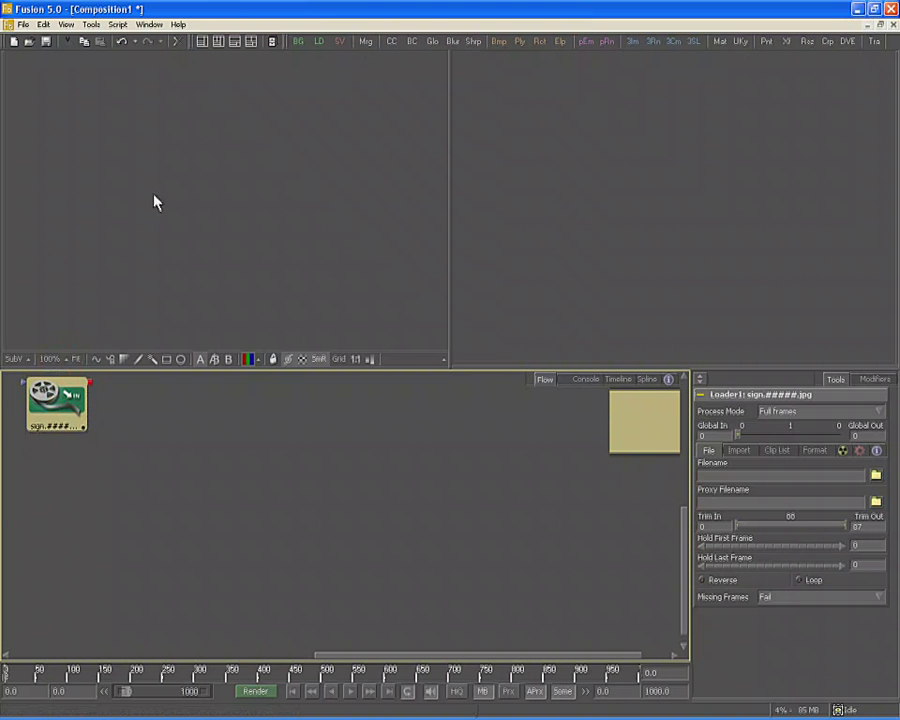
pyautogui.press('1')
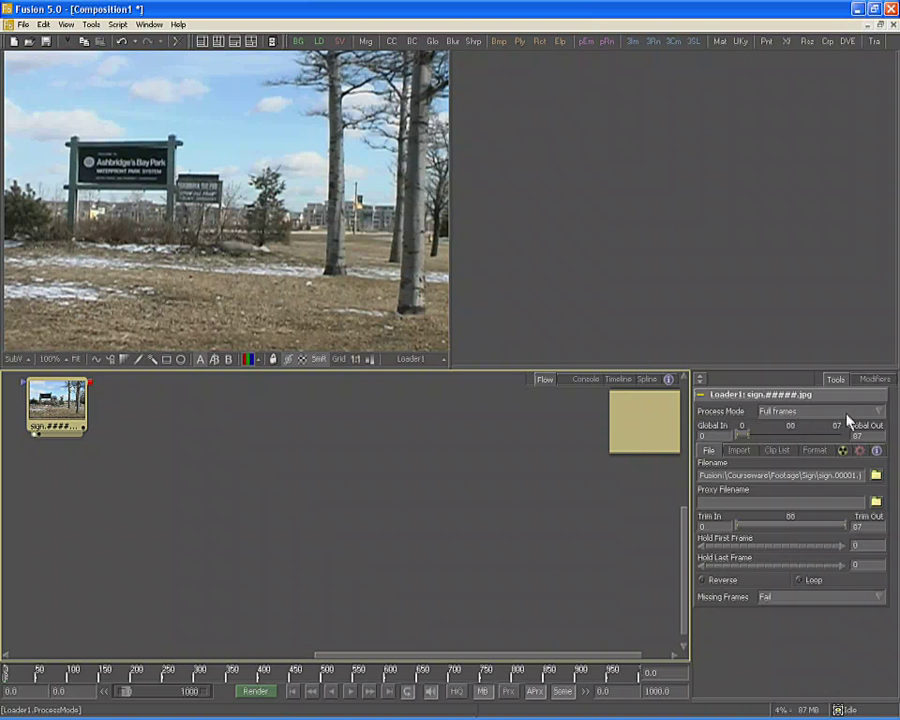
# - Choose Full frames as the Loader's process mode and set the composition's global end time to frame 100
pyautogui.click(845, 418)
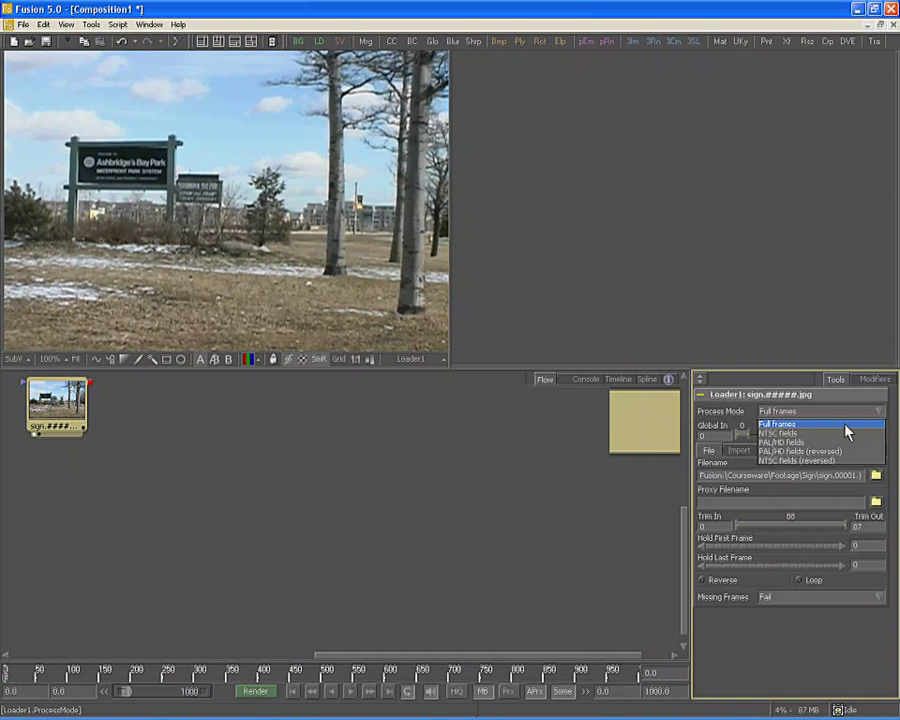
pyautogui.click(845, 425)
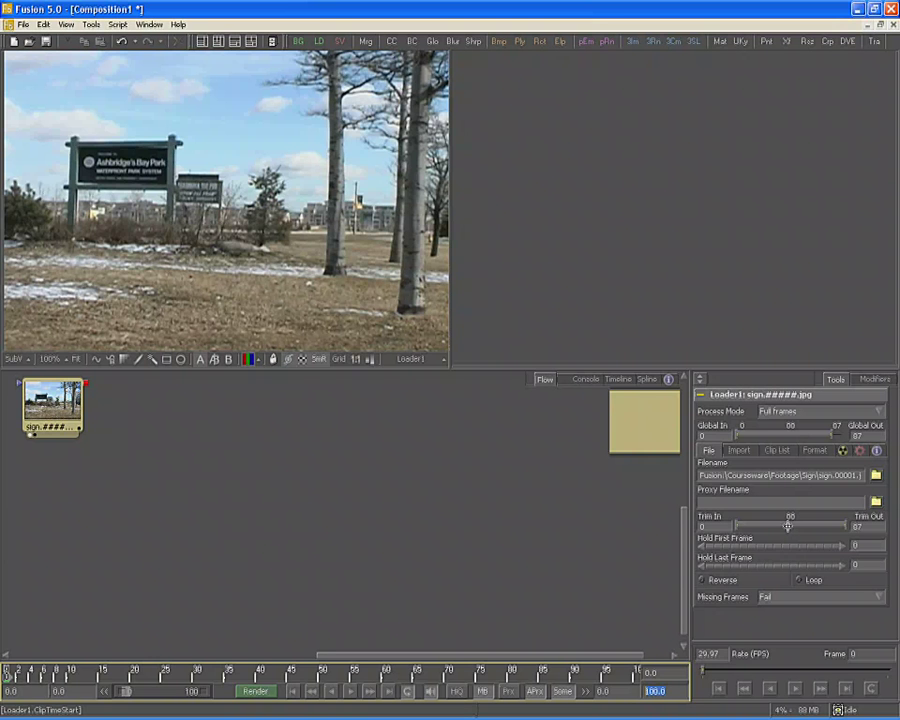
# - Show the clip in the Timeline, scrub the footage to frame 11 and select the Loader's clip bar
pyautogui.click(617, 379)
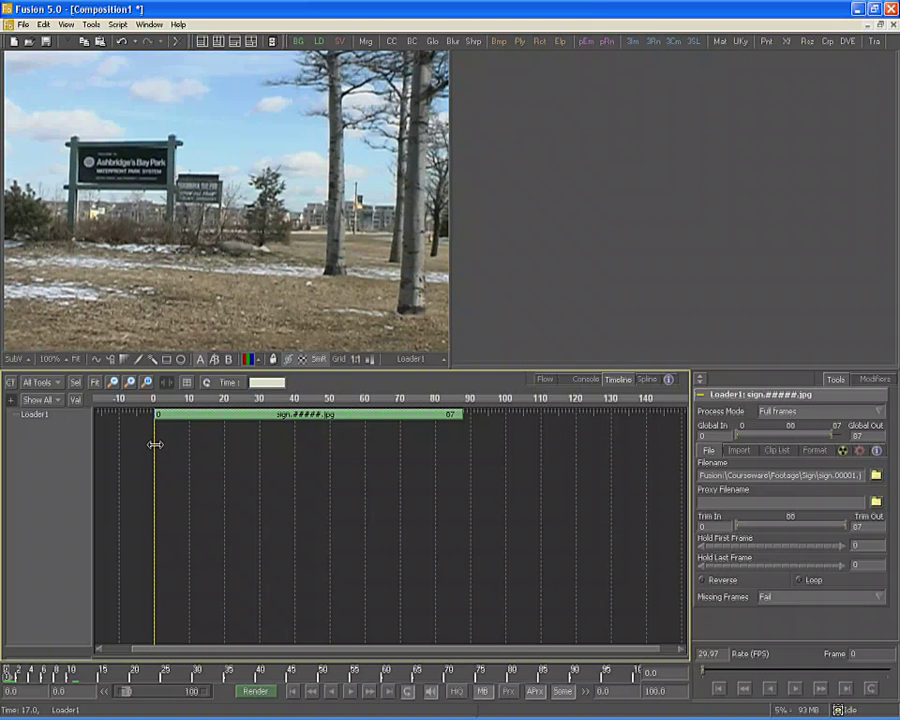
pyautogui.moveTo(155, 386); pyautogui.dragTo(194, 463)
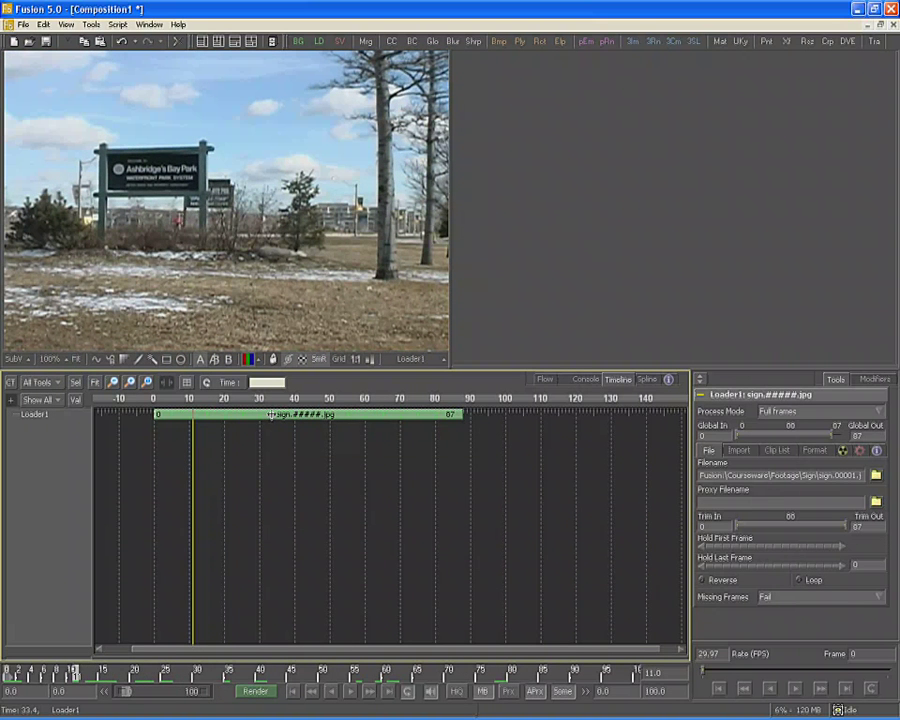
pyautogui.moveTo(271, 414)
pyautogui.mouseDown()
pyautogui.moveTo(331, 414)
pyautogui.moveTo(269, 413)
pyautogui.mouseUp()
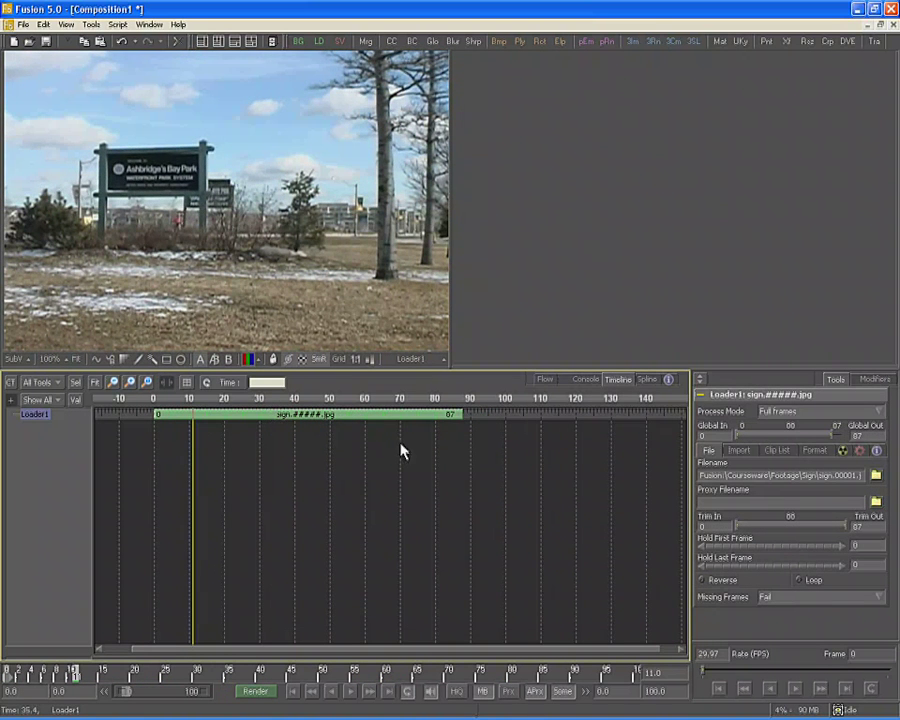
# - Try extending the sign clip's end to frame 103, restore it to frame 87, and return the playhead to the start
pyautogui.moveTo(464, 412); pyautogui.dragTo(483, 413)
pyautogui.moveTo(464, 413); pyautogui.dragTo(519, 417)
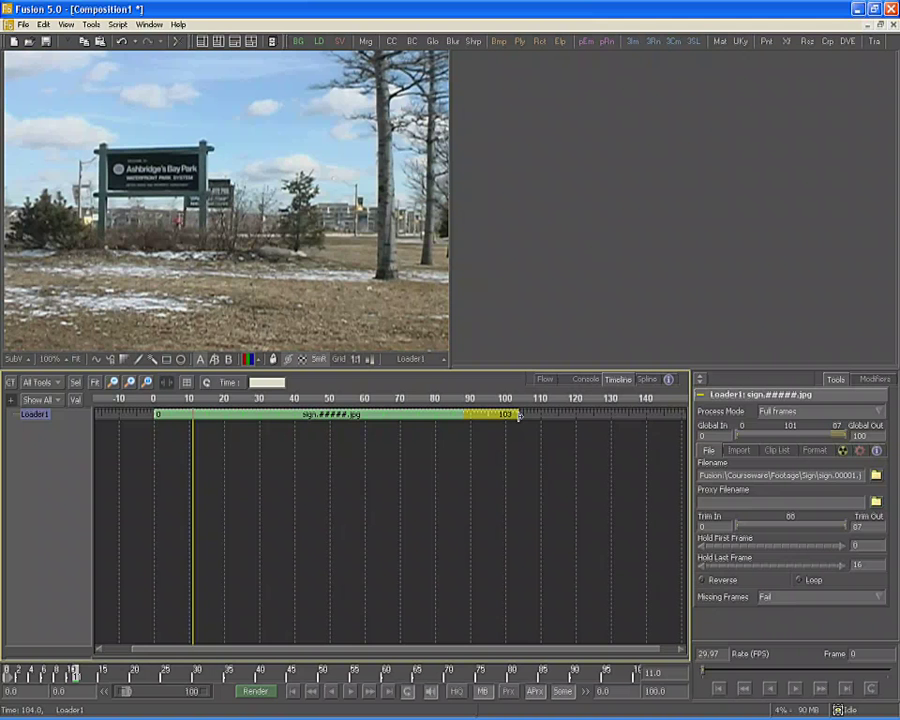
pyautogui.moveTo(519, 416); pyautogui.dragTo(465, 416)
pyautogui.moveTo(161, 468); pyautogui.dragTo(156, 466)
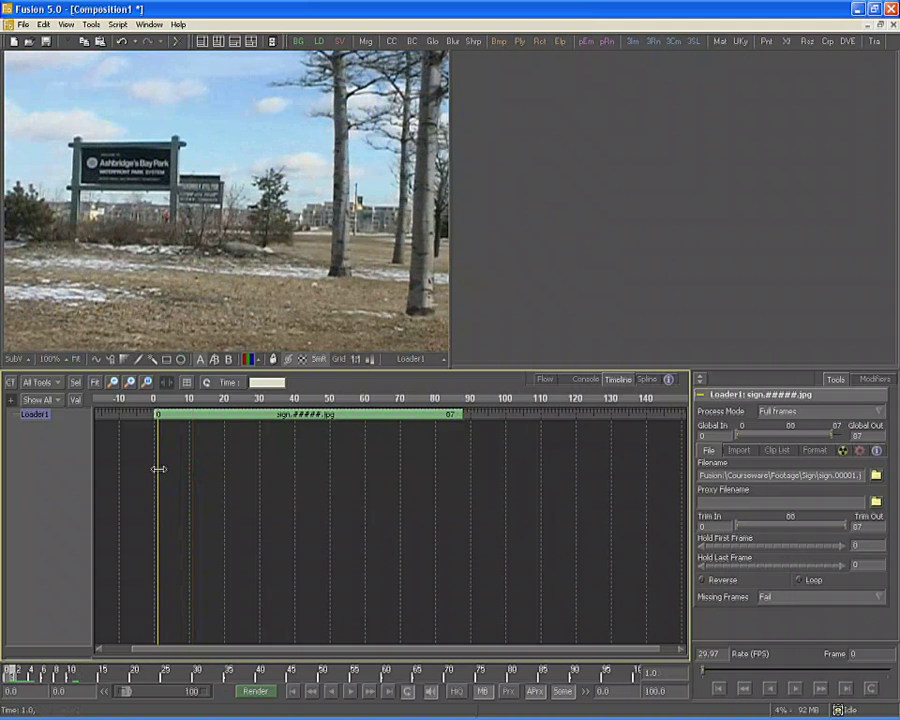
# - Set the Loader's import depth to Default and its pixel aspect to Custom with the NTSC (D1) preset, 0.9 by 1.0
pyautogui.click(741, 451)
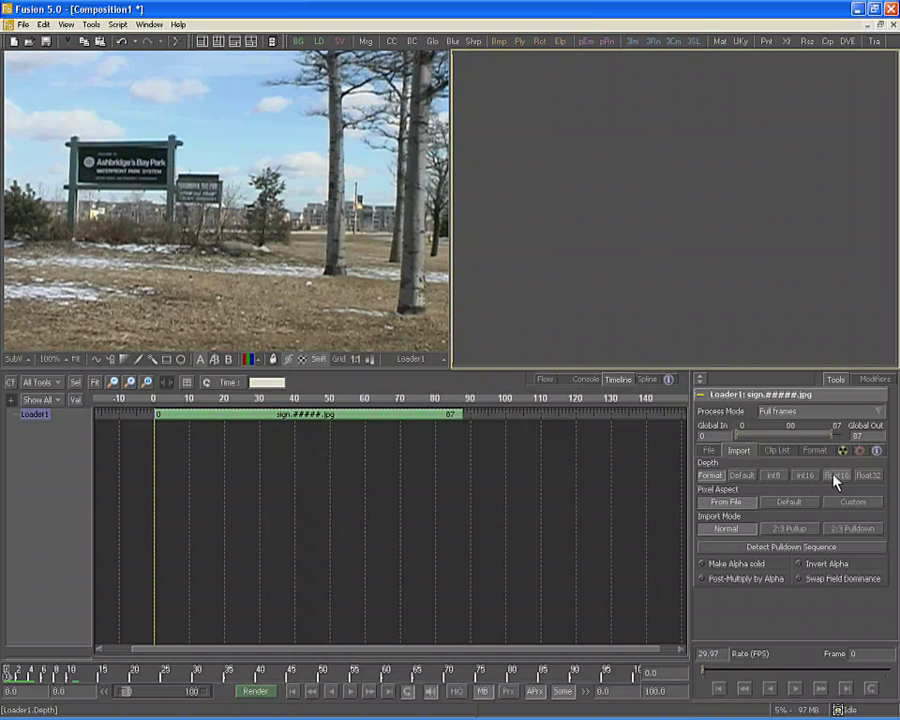
pyautogui.click(741, 475)
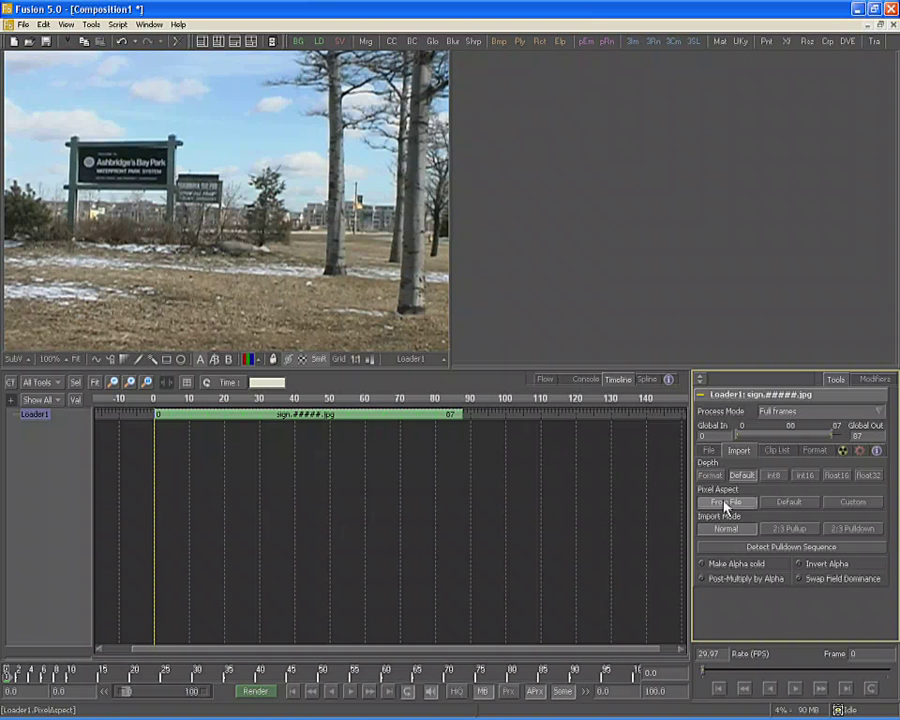
pyautogui.click(789, 502)
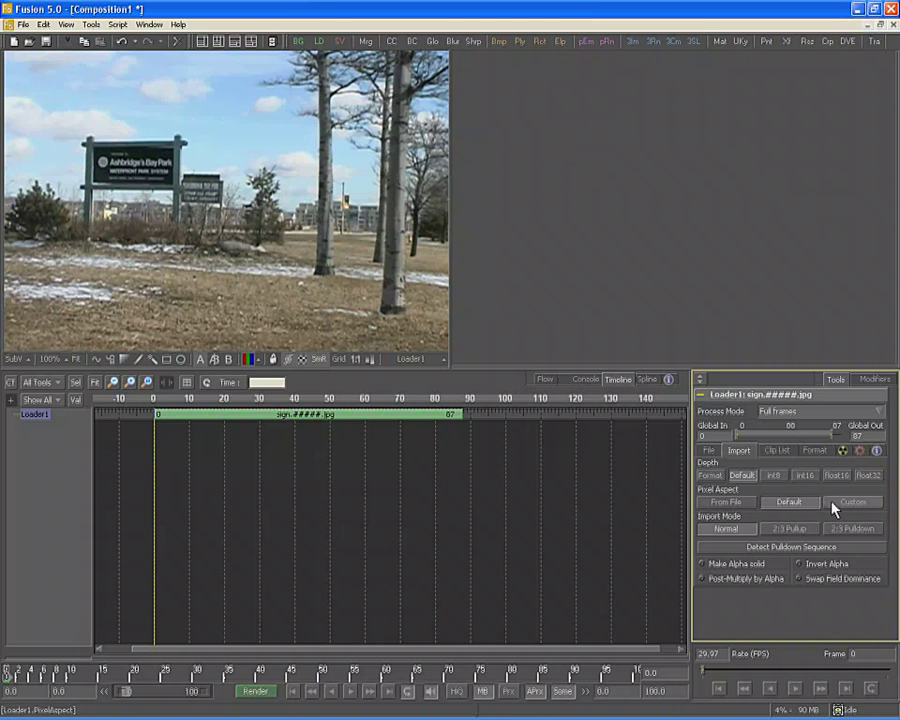
pyautogui.click(833, 503)
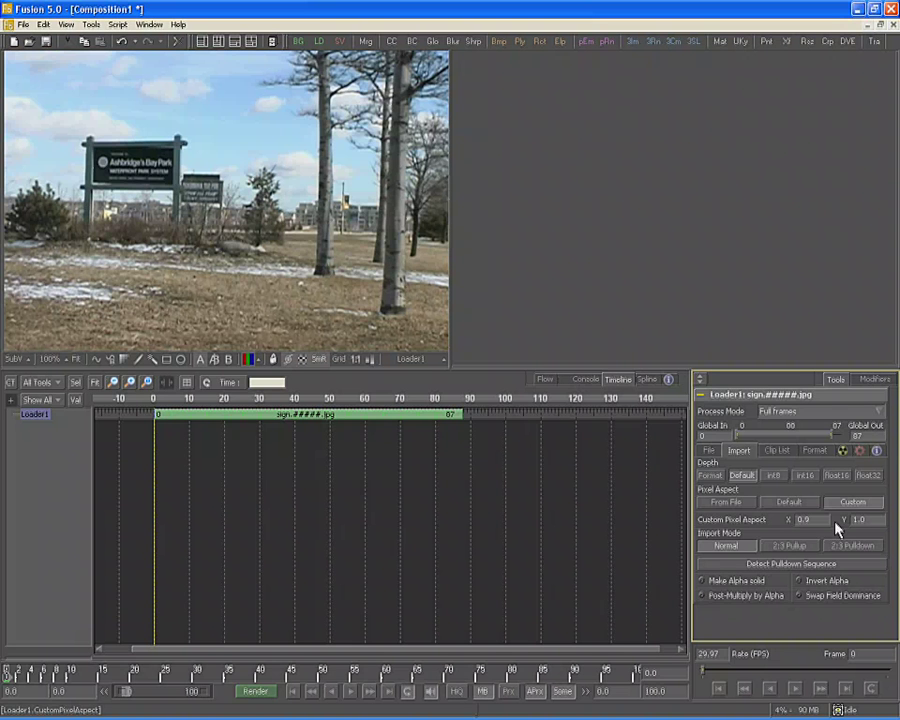
pyautogui.rightClick(836, 528)
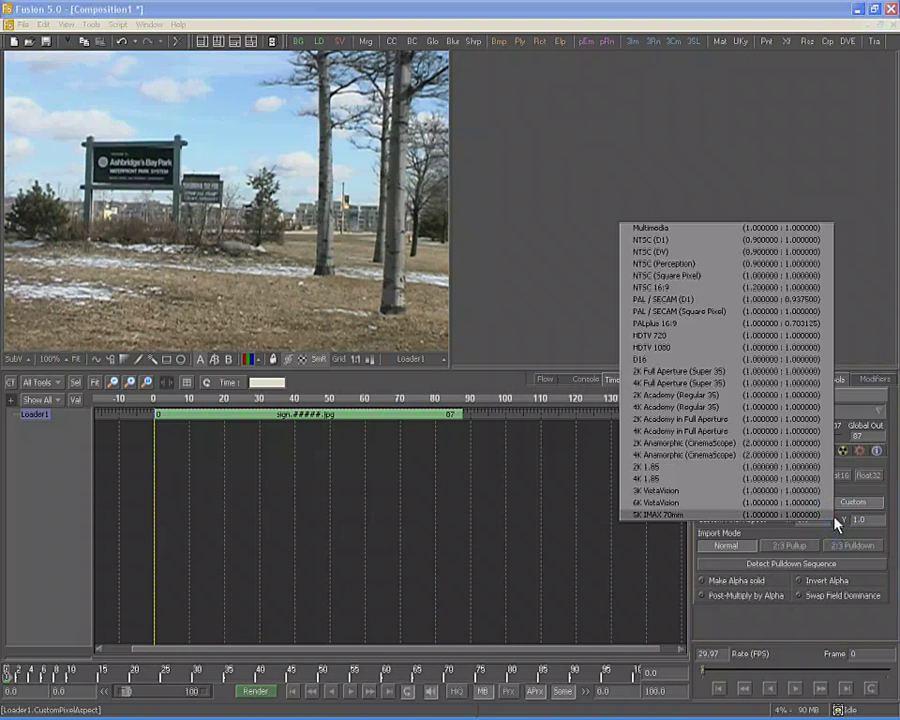
pyautogui.click(724, 242)
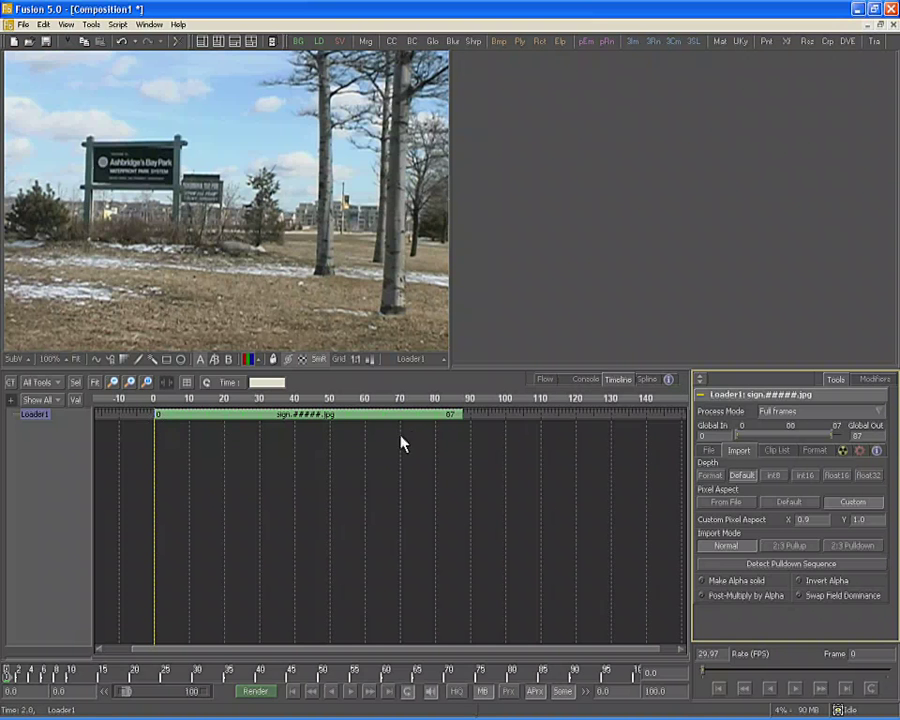
# - Set the composition's render range from the sign Loader's clip, so it covers frames 0 to 87
pyautogui.click(603, 691)
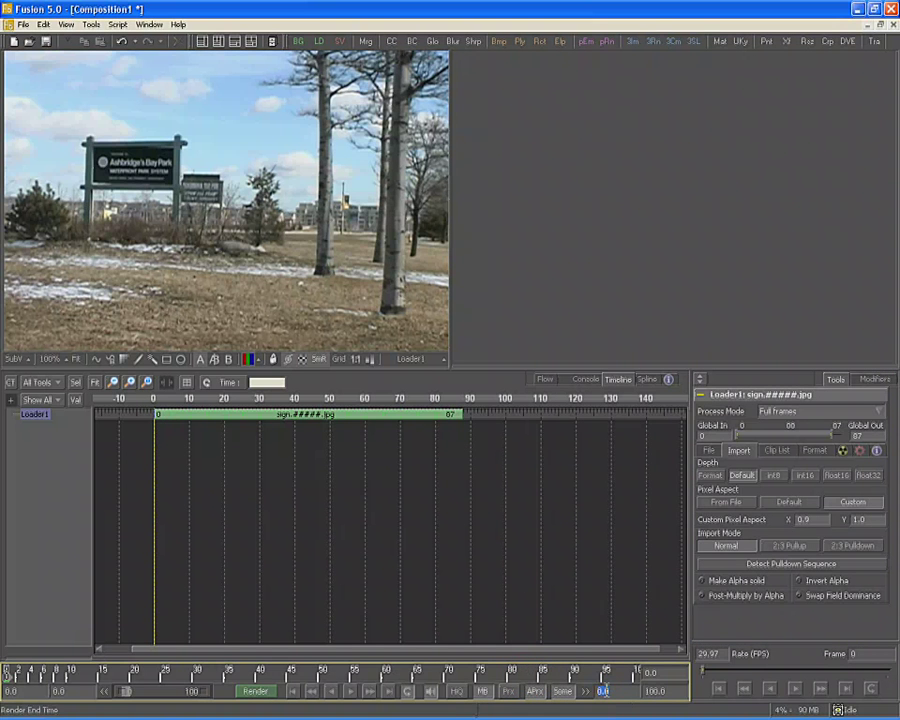
pyautogui.rightClick(728, 398)
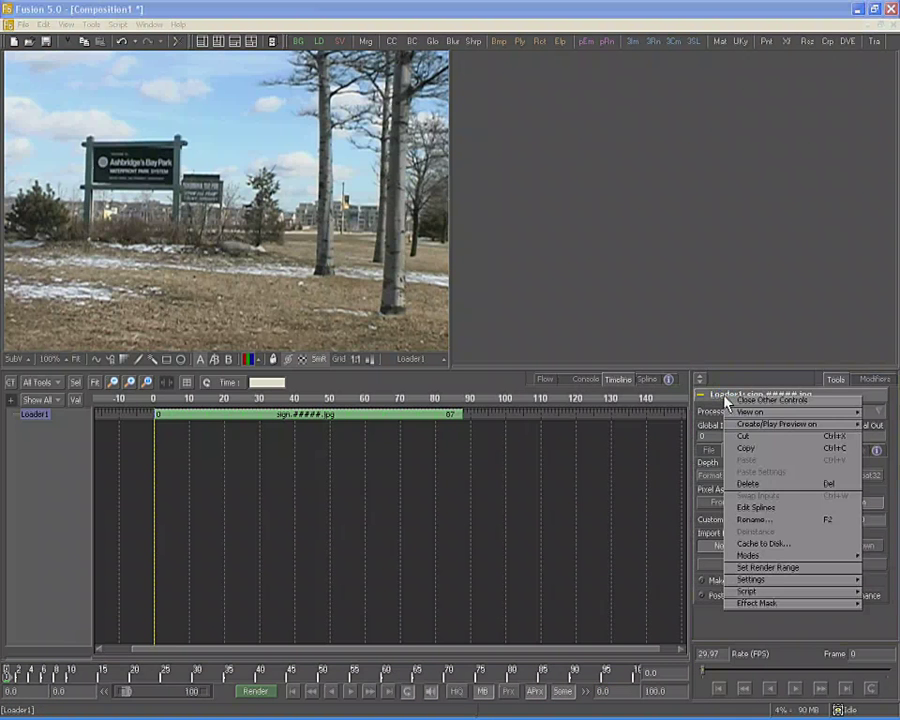
pyautogui.click(786, 570)
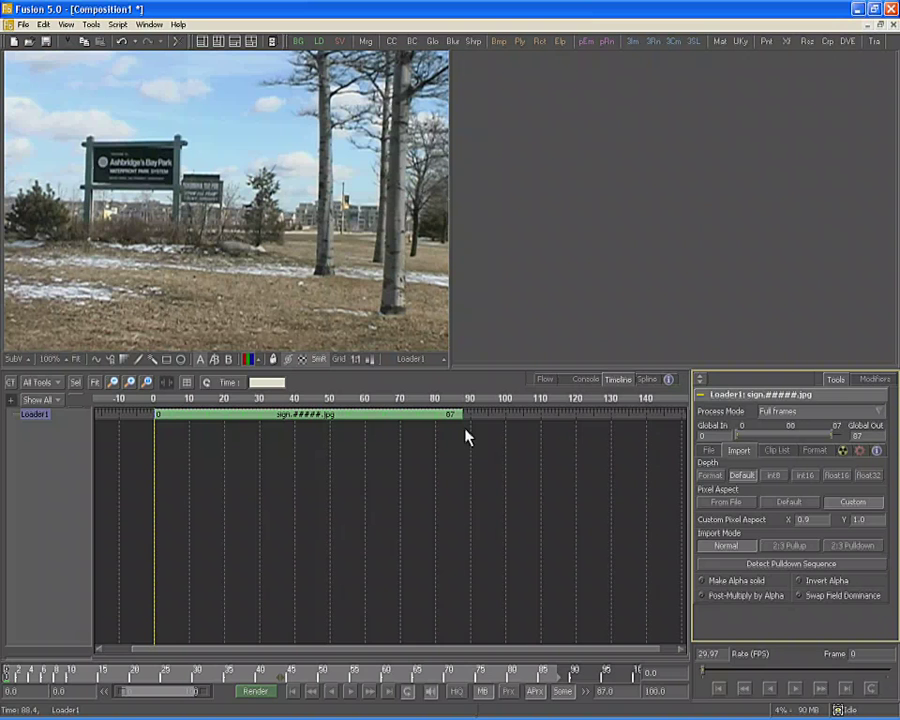
# - Play back the sign footage over the render range to review its motion, stopping playback at frame 6
pyautogui.click(351, 691)
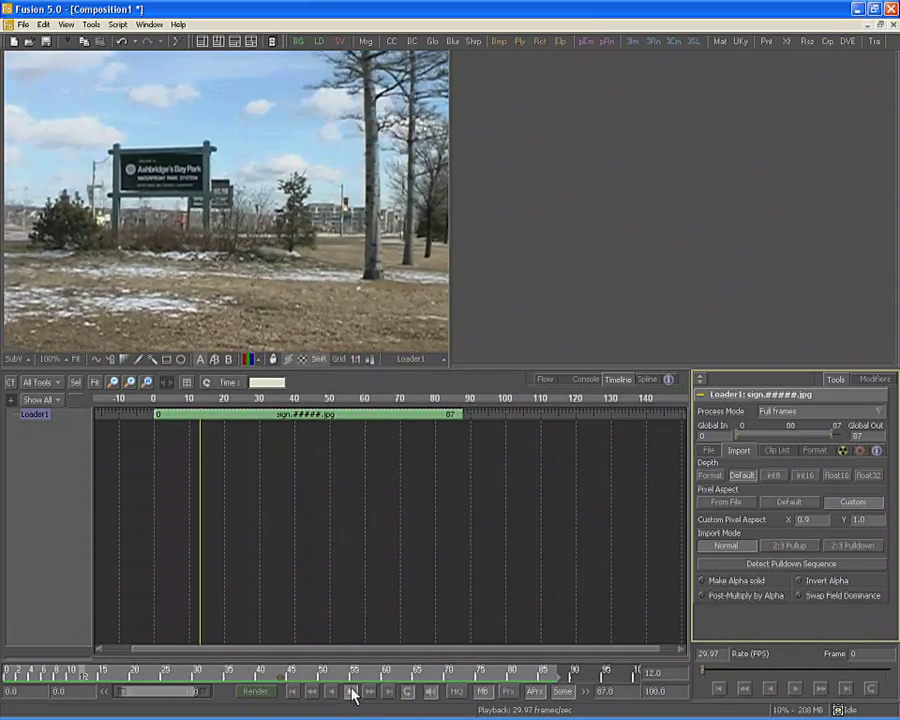
pyautogui.click(352, 692)
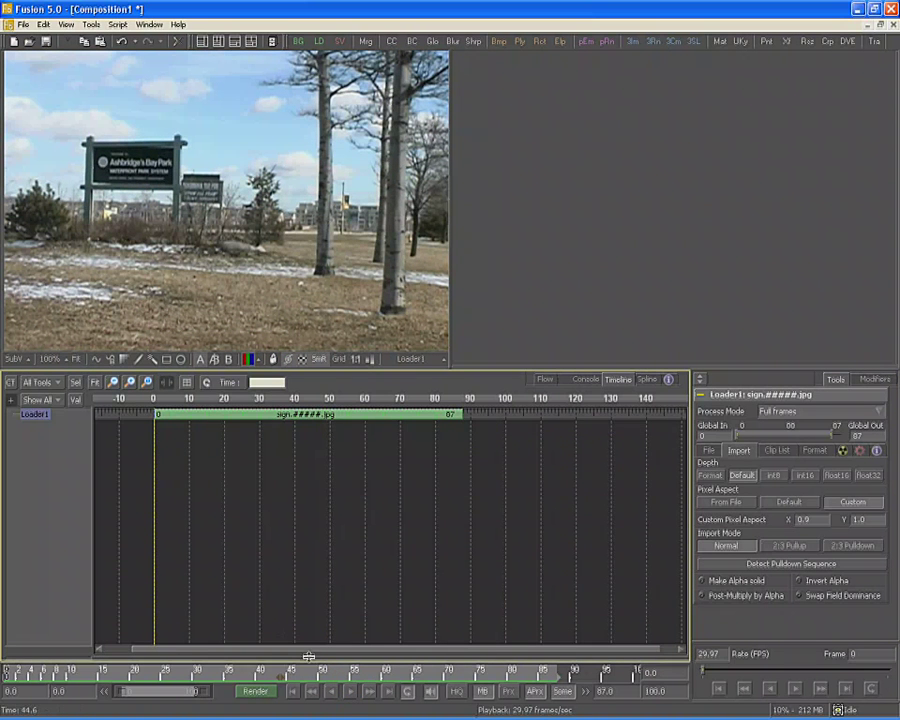
pyautogui.click(353, 692)
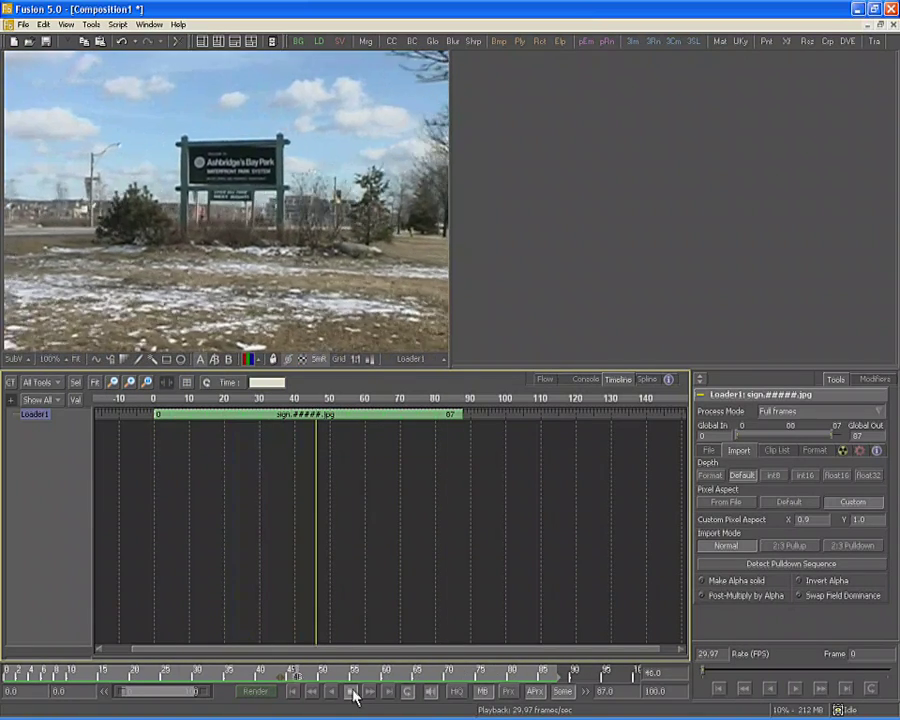
pyautogui.click(353, 692)
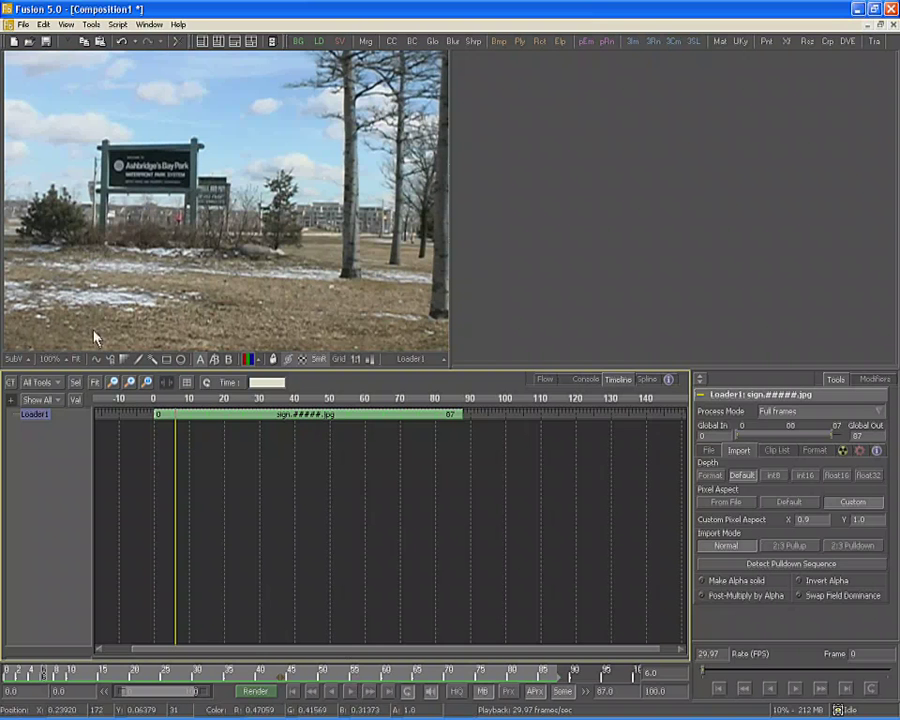
# - Save the composition in the Comps folder under the file name Introduction II
pyautogui.click(20, 24)
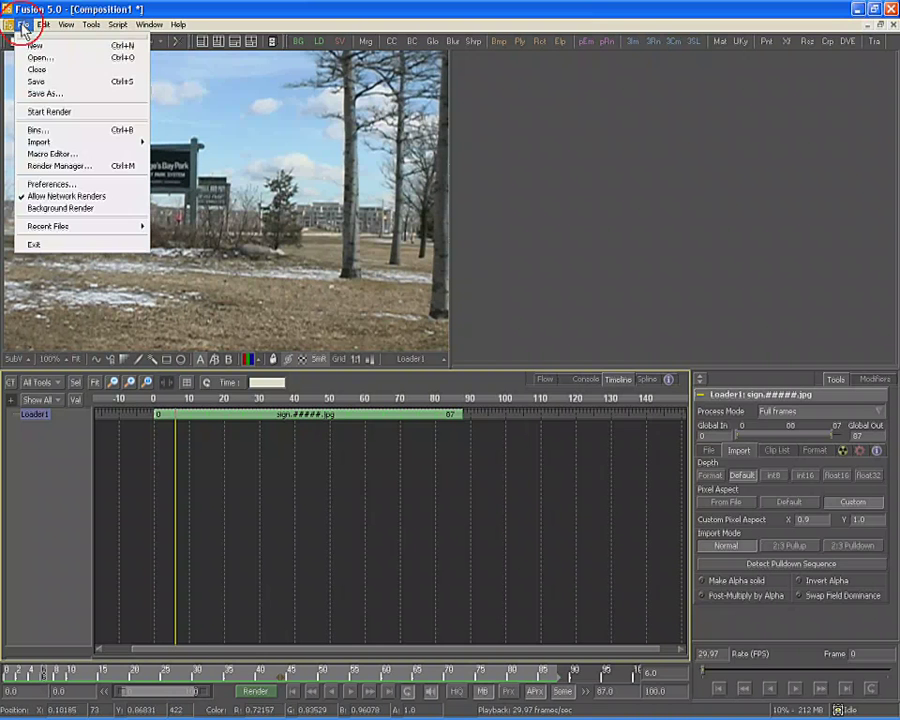
pyautogui.click(33, 84)
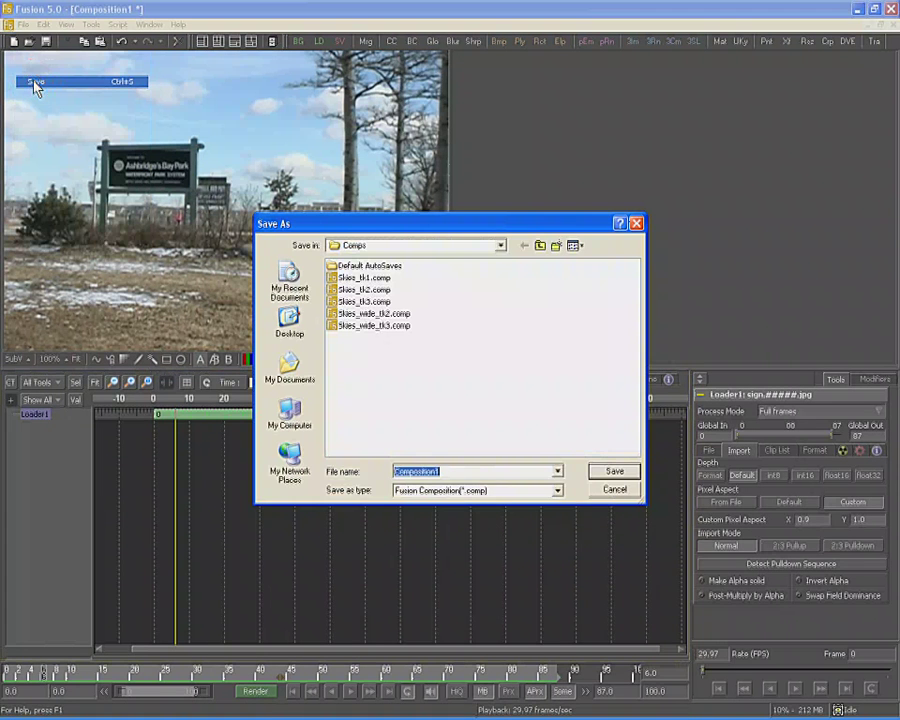
pyautogui.click(467, 246)
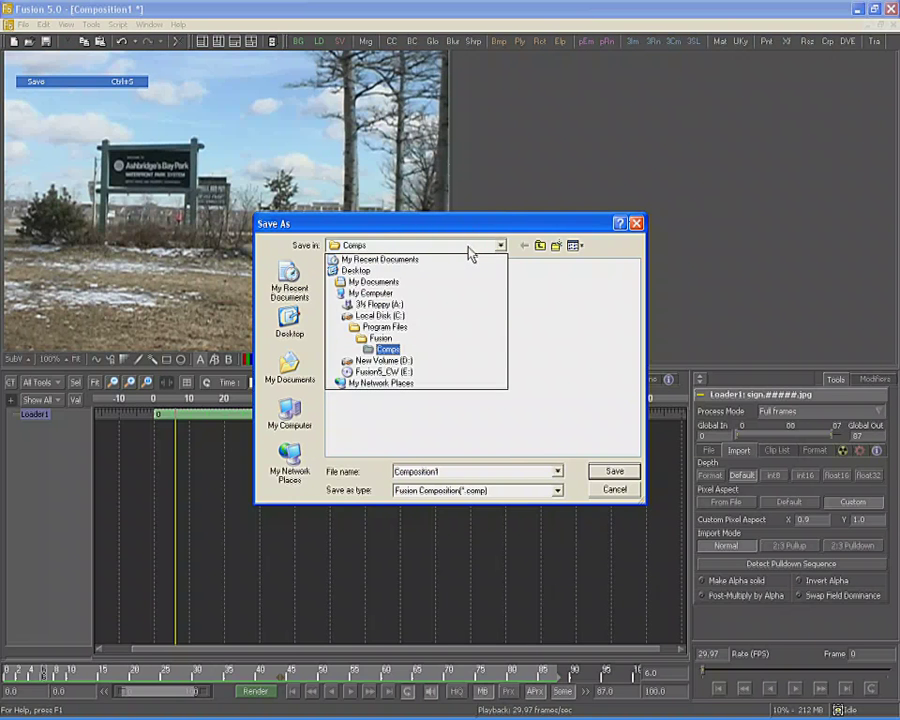
pyautogui.click(468, 247)
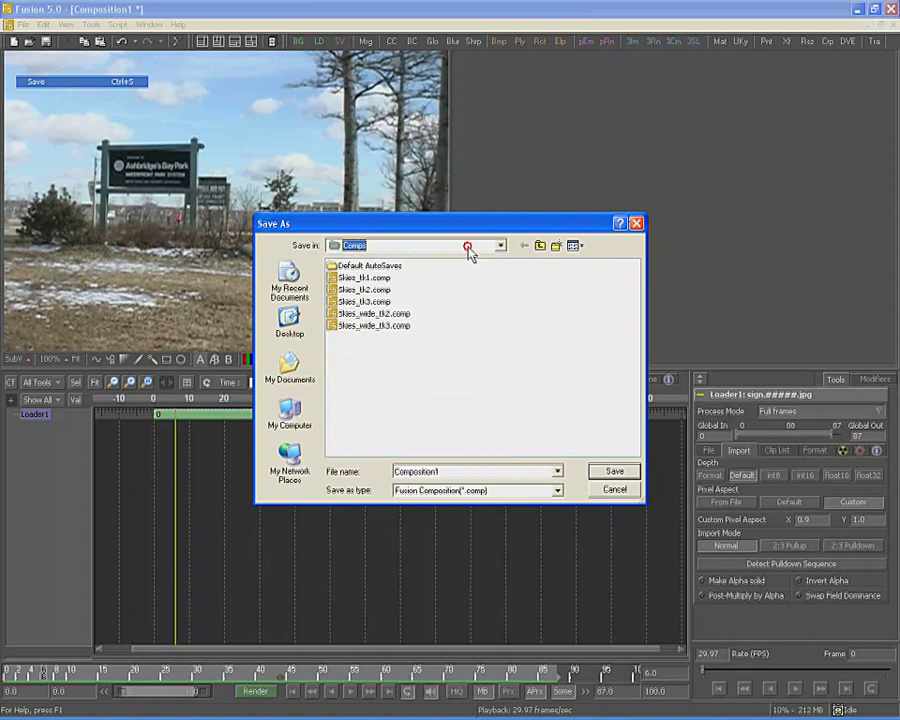
pyautogui.doubleClick(466, 472)
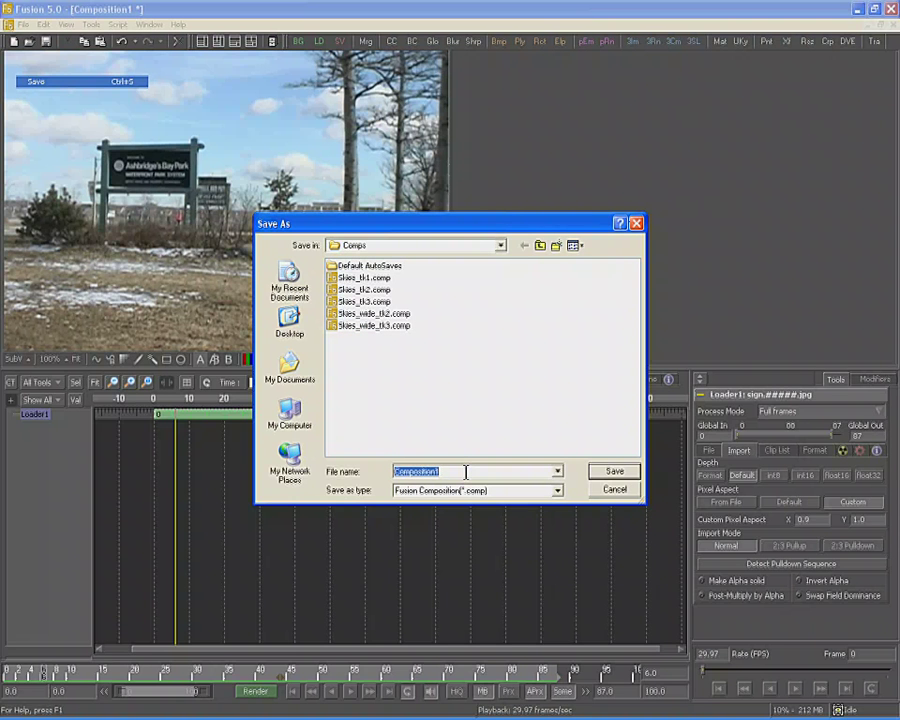
pyautogui.write('Introduction II')
pyautogui.press('Return')
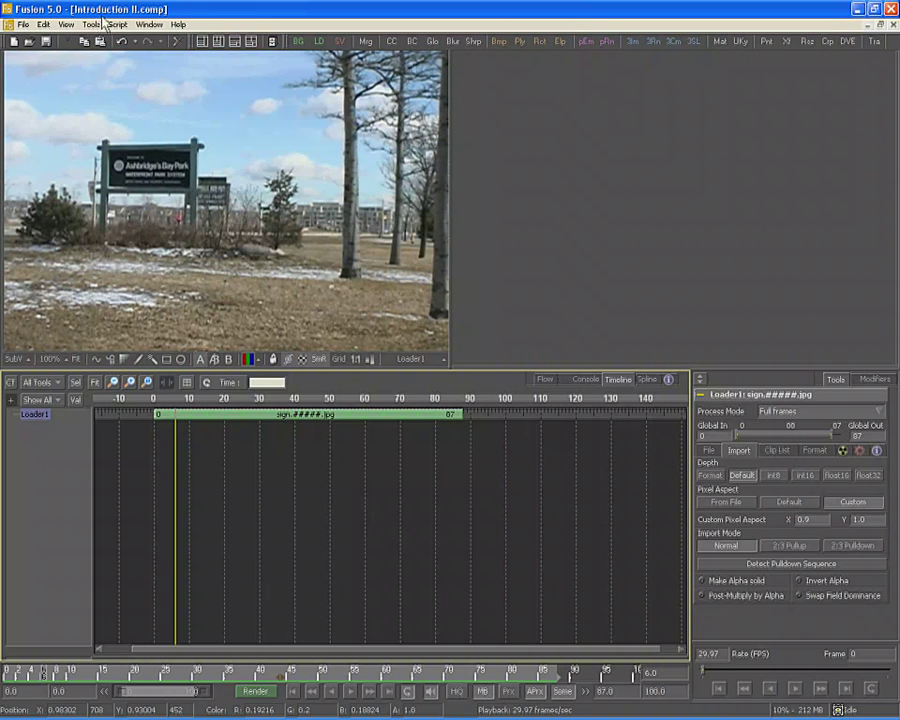
# - Add a Scale tool to the flow, place it apart from the Loader, and connect the Loader's output to its input
pyautogui.click(545, 381)
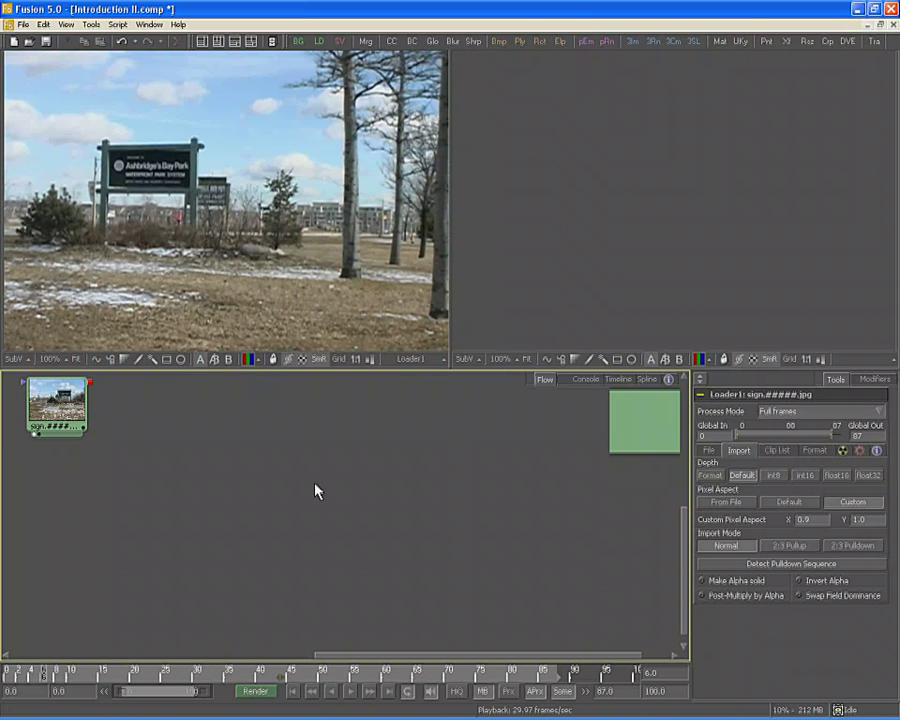
pyautogui.click(98, 28)
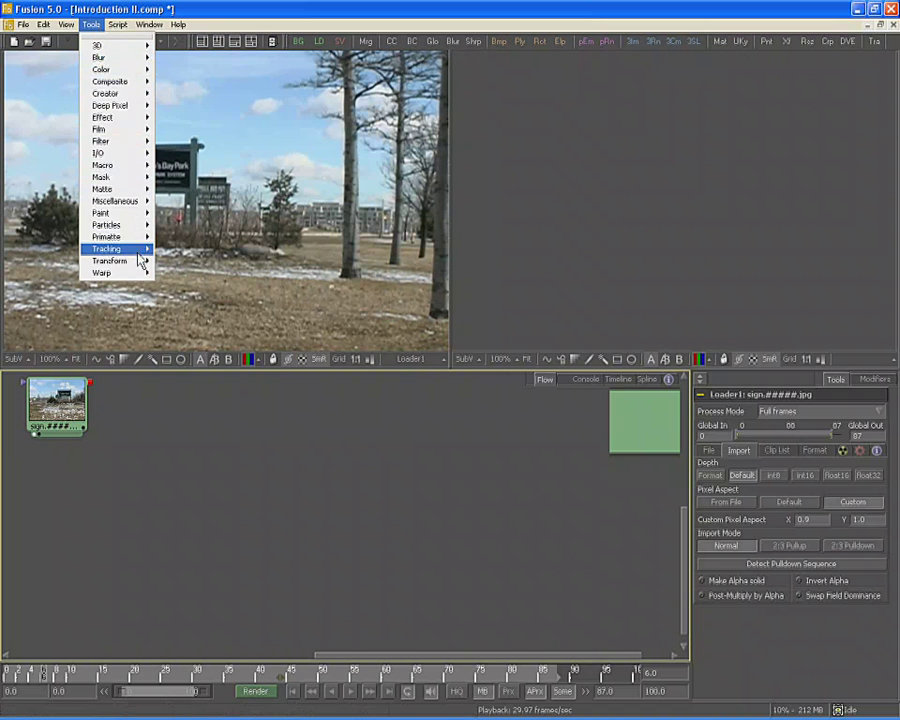
pyautogui.moveTo(140, 265)
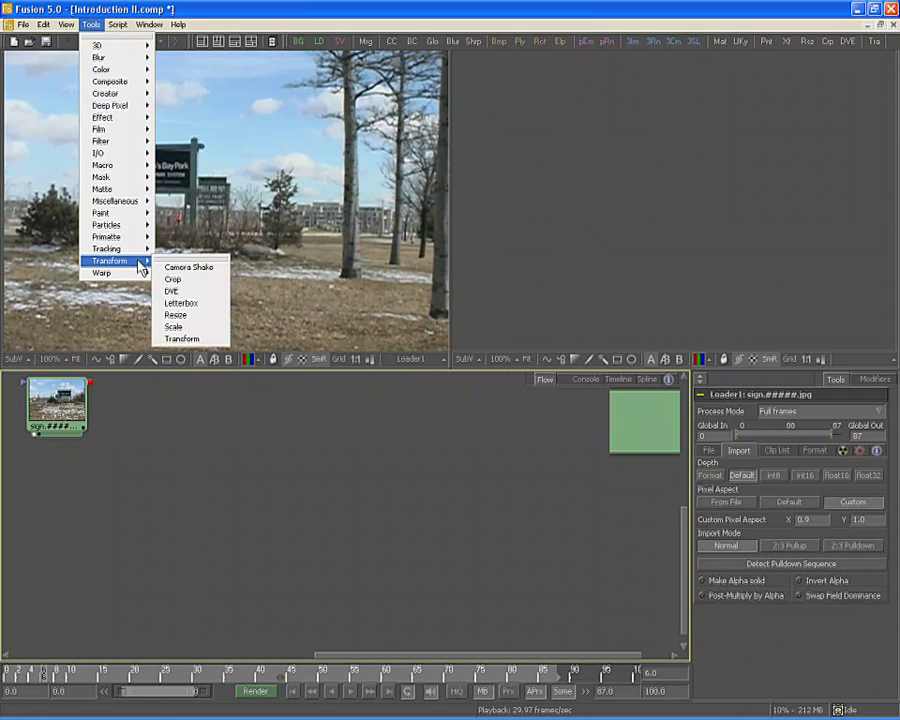
pyautogui.click(197, 330)
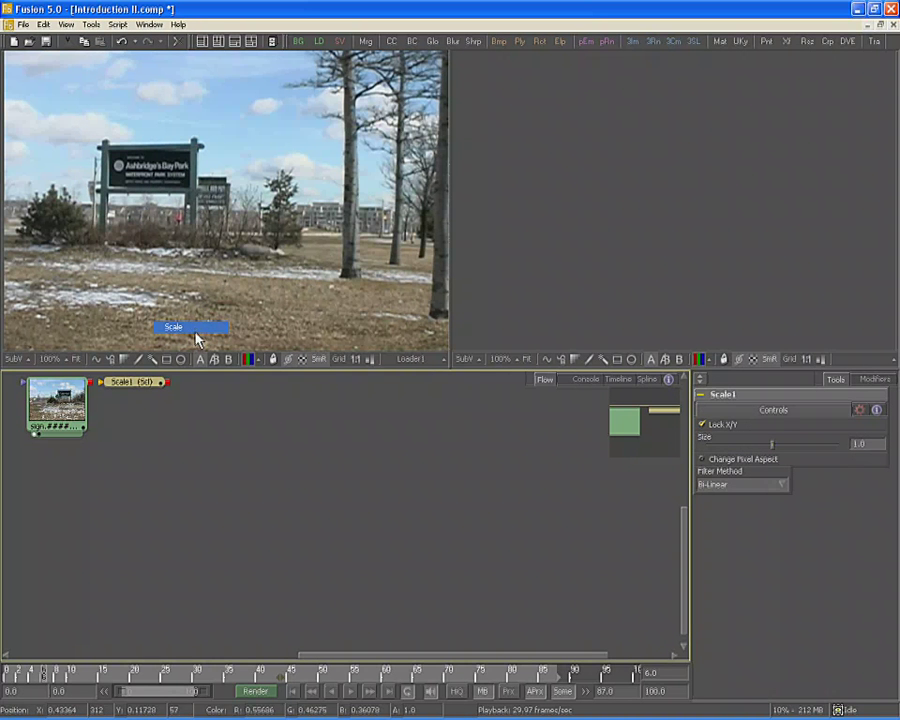
pyautogui.moveTo(140, 390)
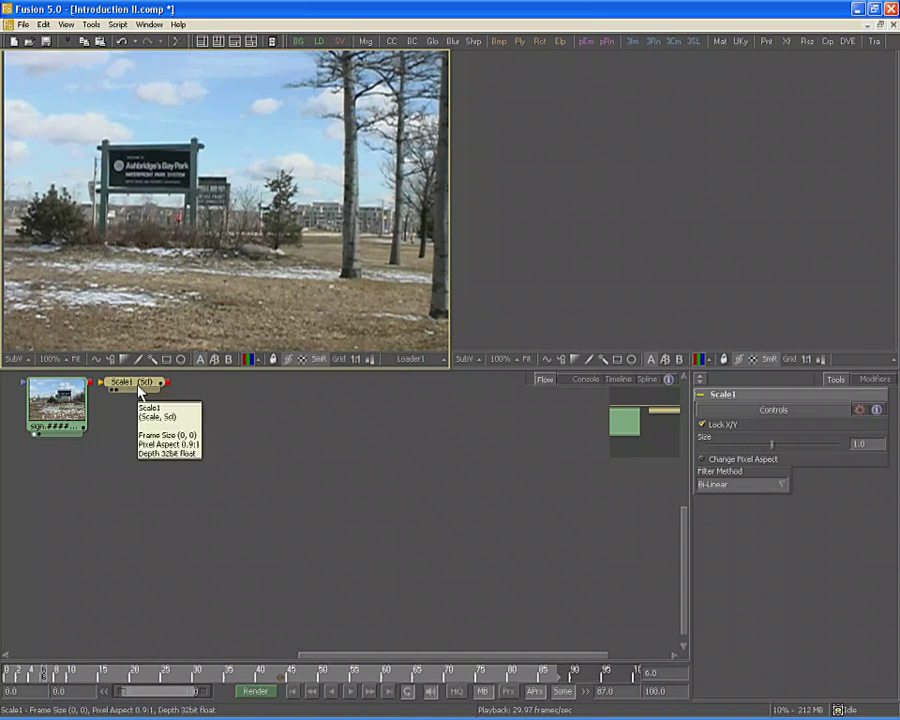
pyautogui.moveTo(138, 388); pyautogui.dragTo(287, 411)
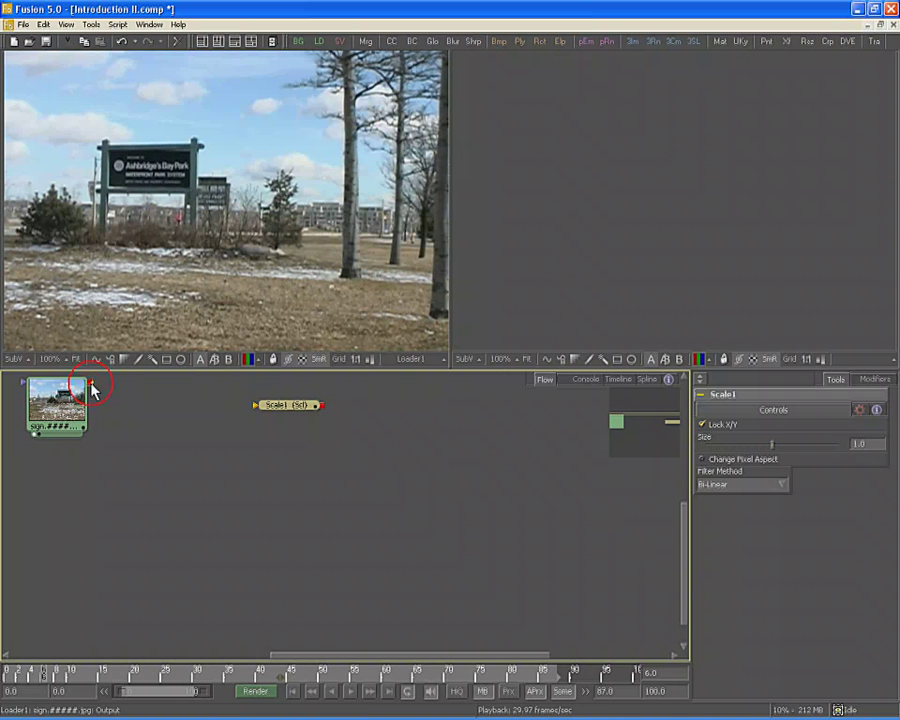
pyautogui.moveTo(91, 386); pyautogui.dragTo(257, 410)
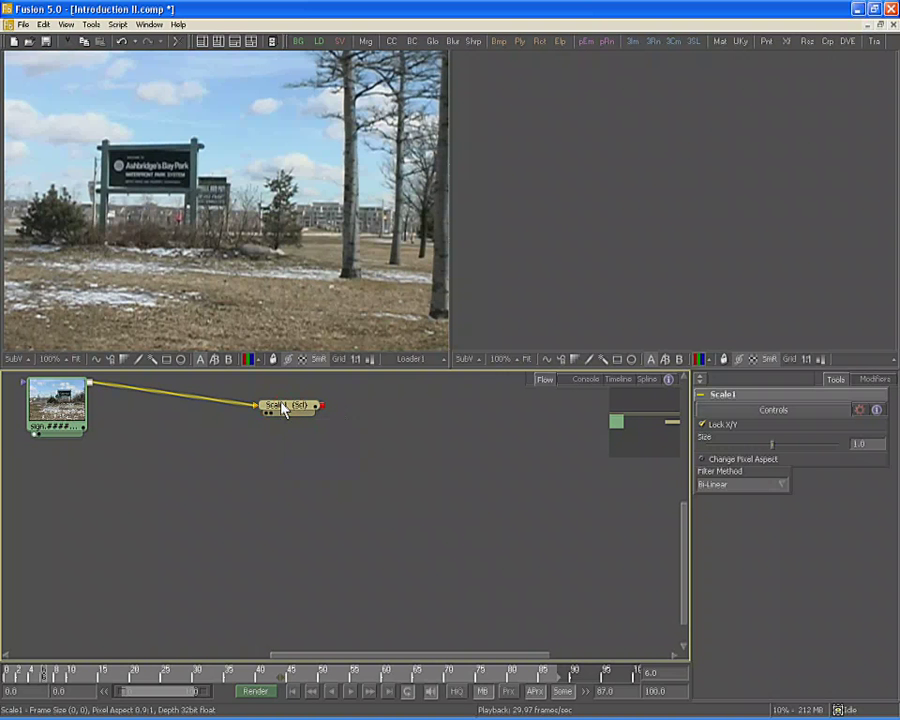
# - Show the Scale tool's result in the second viewer and set its size to 0.5
pyautogui.press('2')
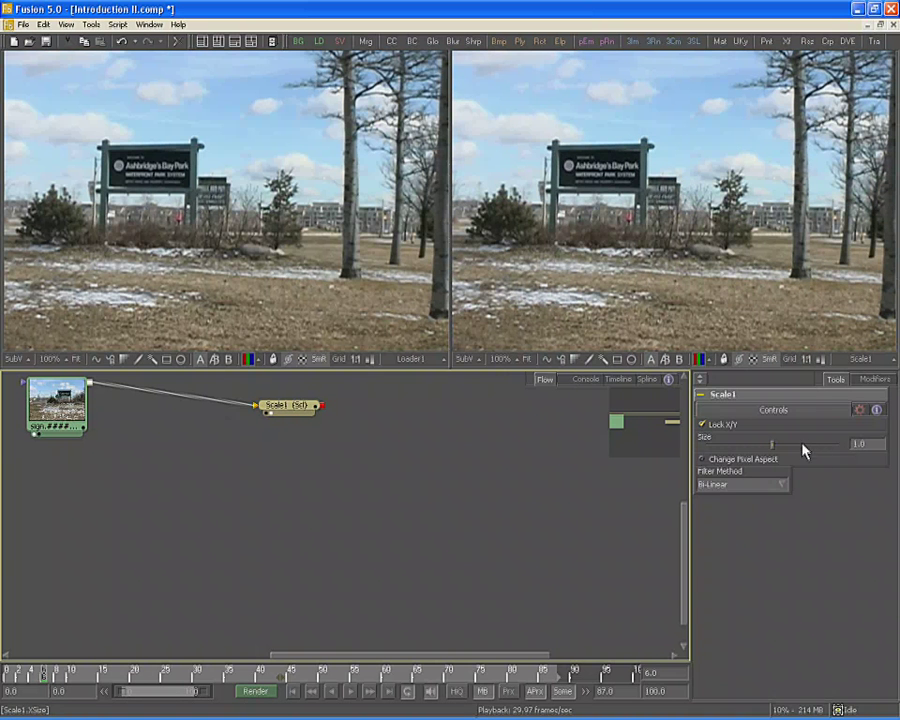
pyautogui.doubleClick(860, 443)
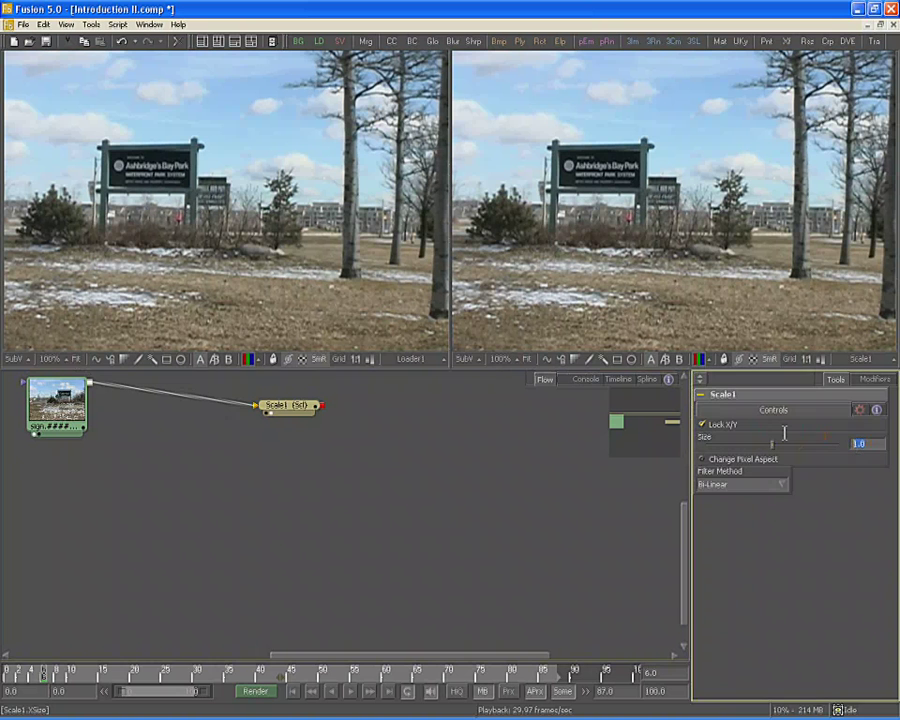
pyautogui.write('.5')
pyautogui.press('Return')
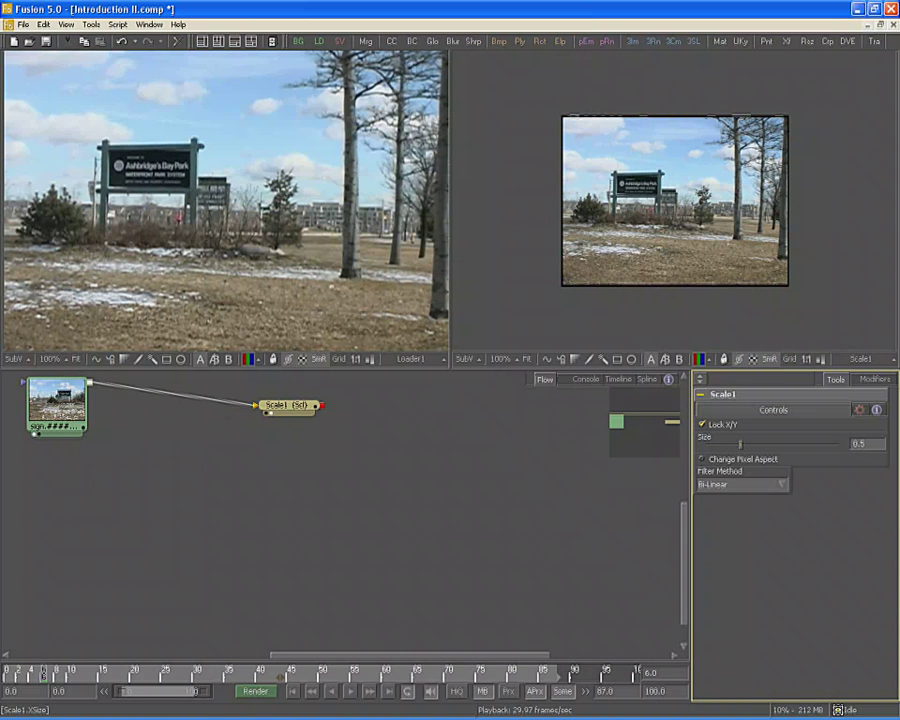
pyautogui.doubleClick(871, 444)
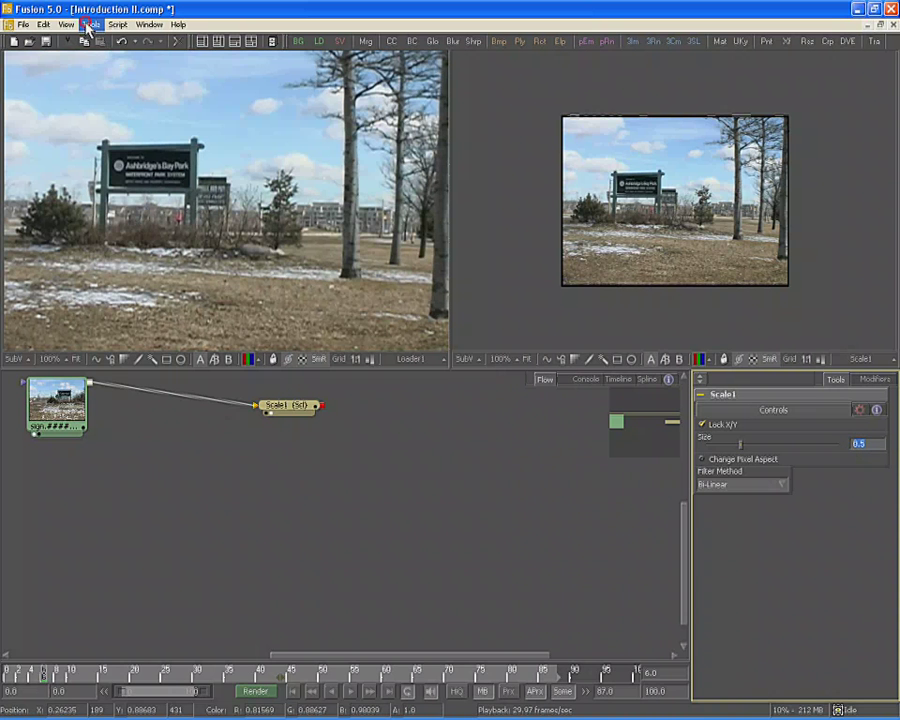
# - Add a Brightness / Contrast tool after the Scale tool and space it farther along the flow
pyautogui.click(89, 26)
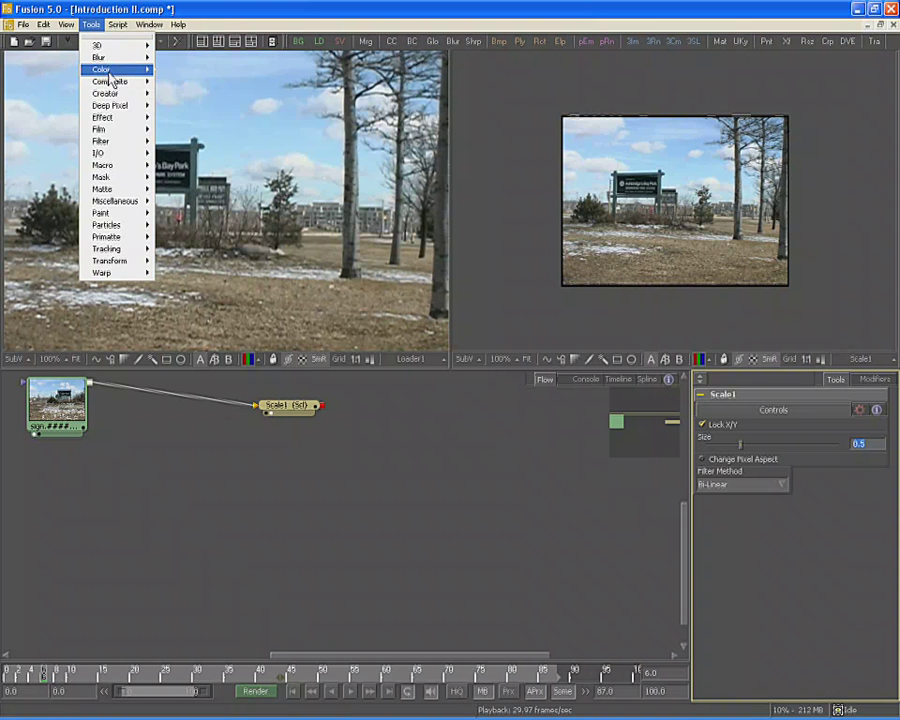
pyautogui.moveTo(110, 70)
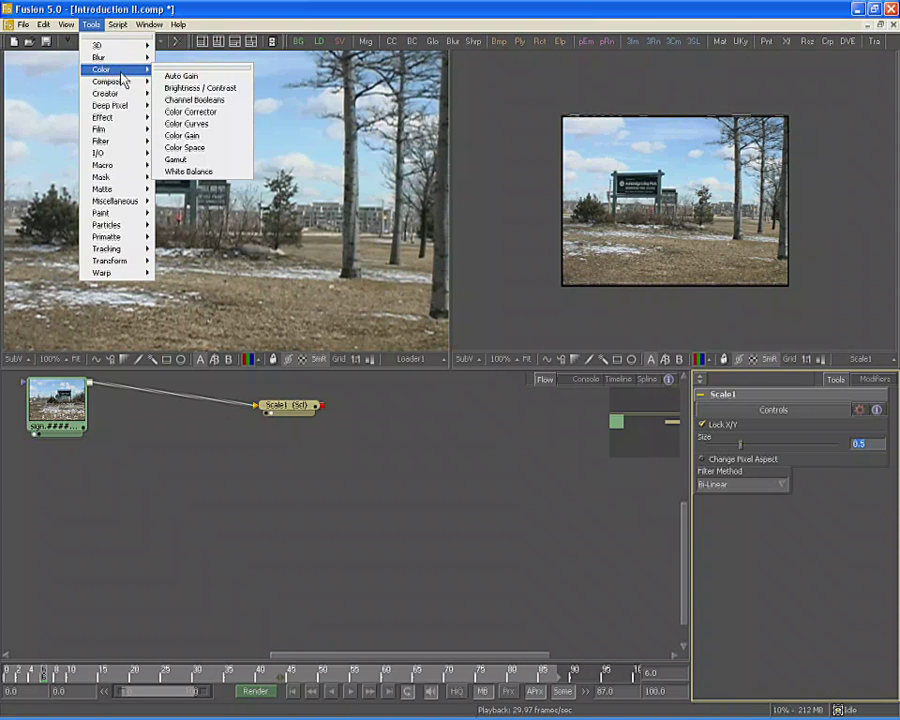
pyautogui.click(246, 96)
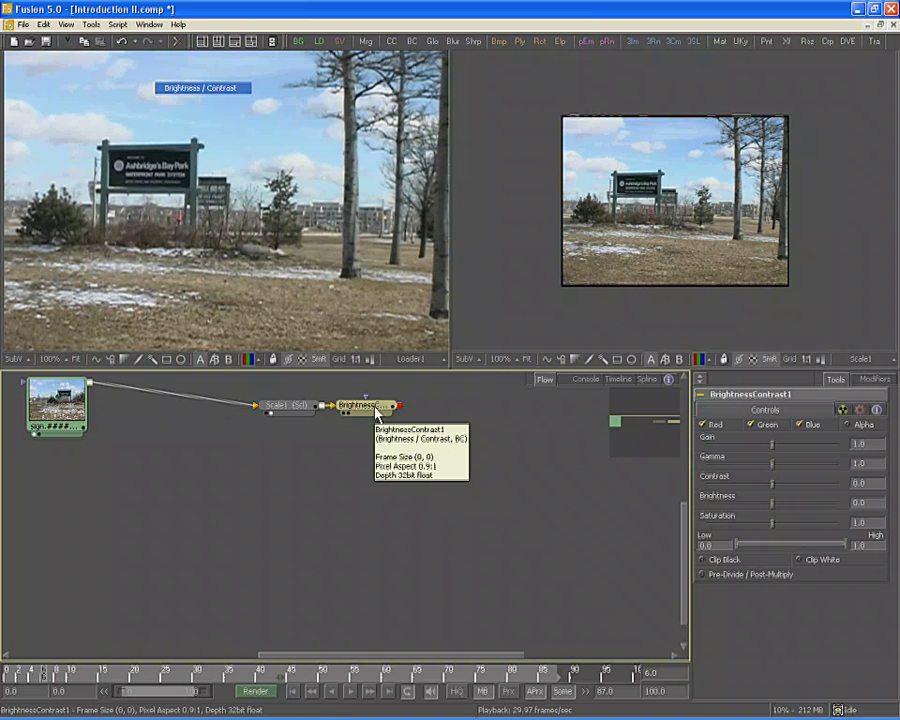
pyautogui.moveTo(377, 412); pyautogui.dragTo(440, 411)
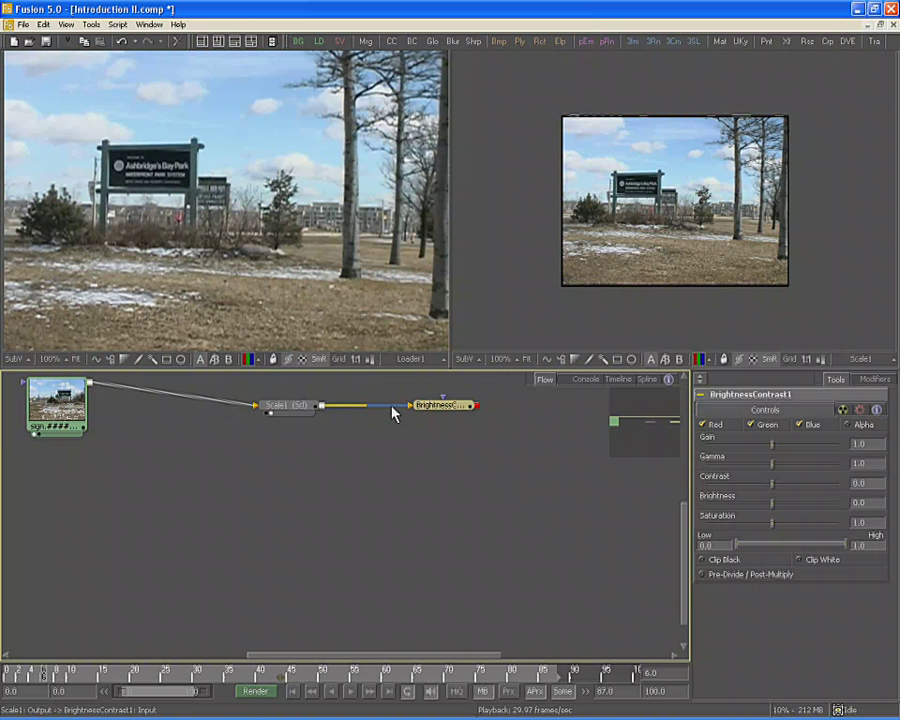
# - Show the Brightness / Contrast result in the second viewer and raise its gain to about 1.44
pyautogui.press('2')
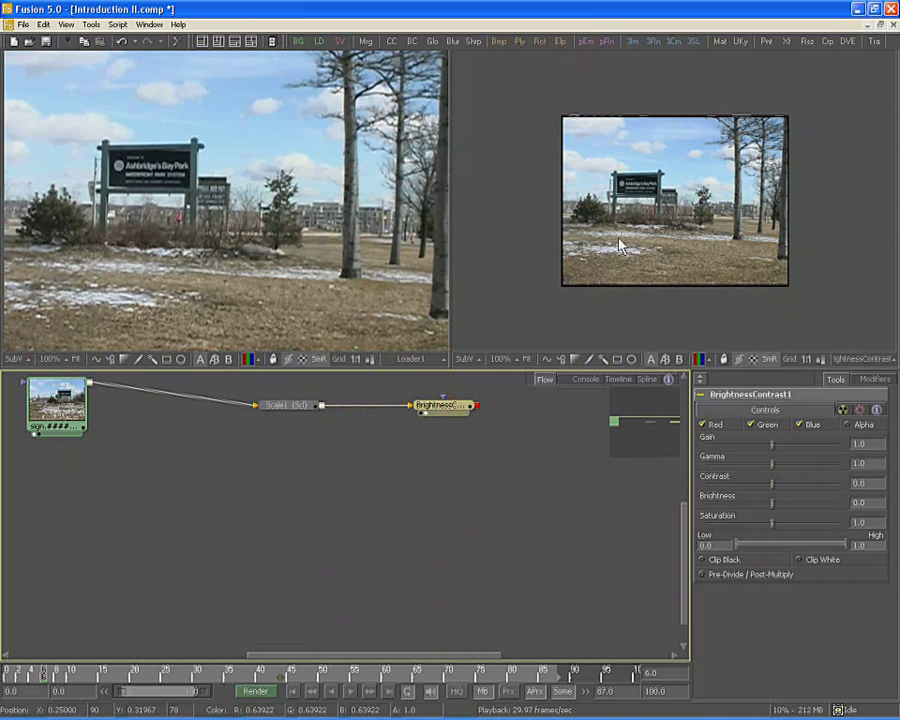
pyautogui.click(811, 450)
pyautogui.moveTo(800, 450); pyautogui.dragTo(781, 450)
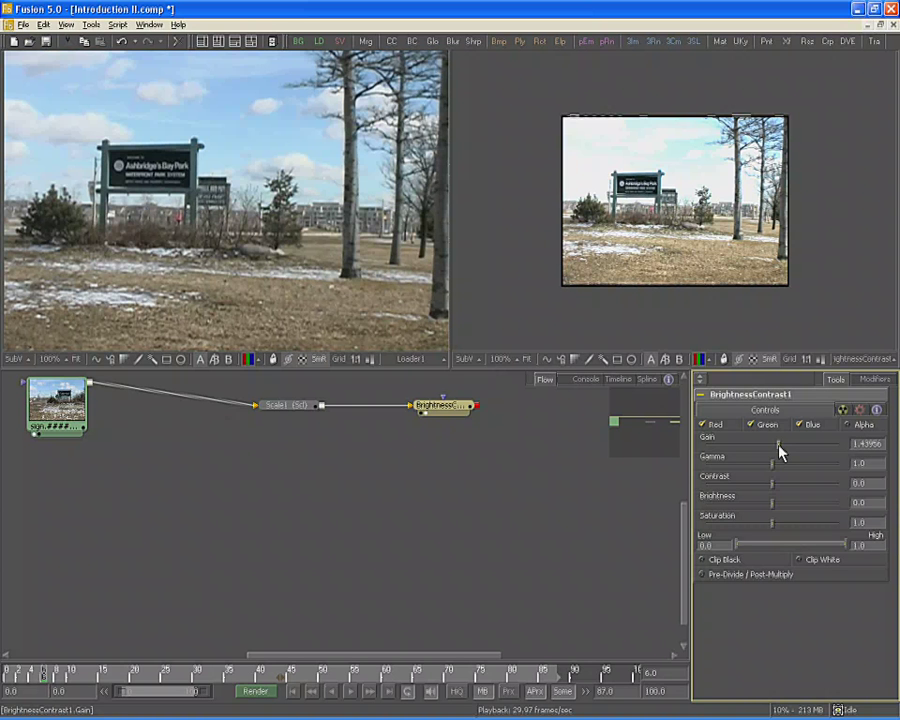
# - Play back the scaled and brightened footage to frame 14, and switch HiQ mode on and back off
pyautogui.click(351, 691)
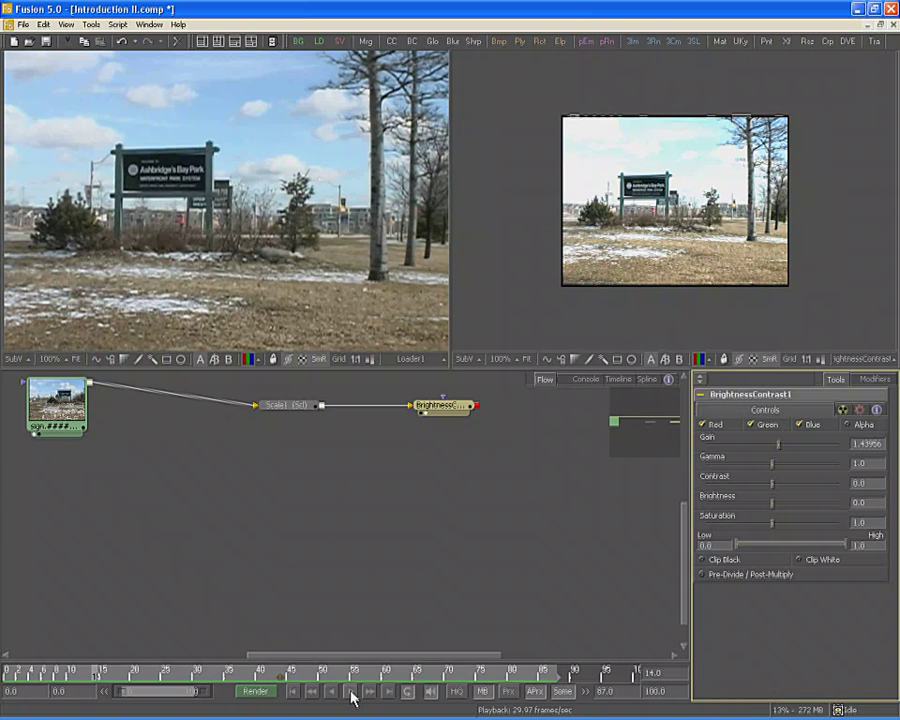
pyautogui.click(456, 692)
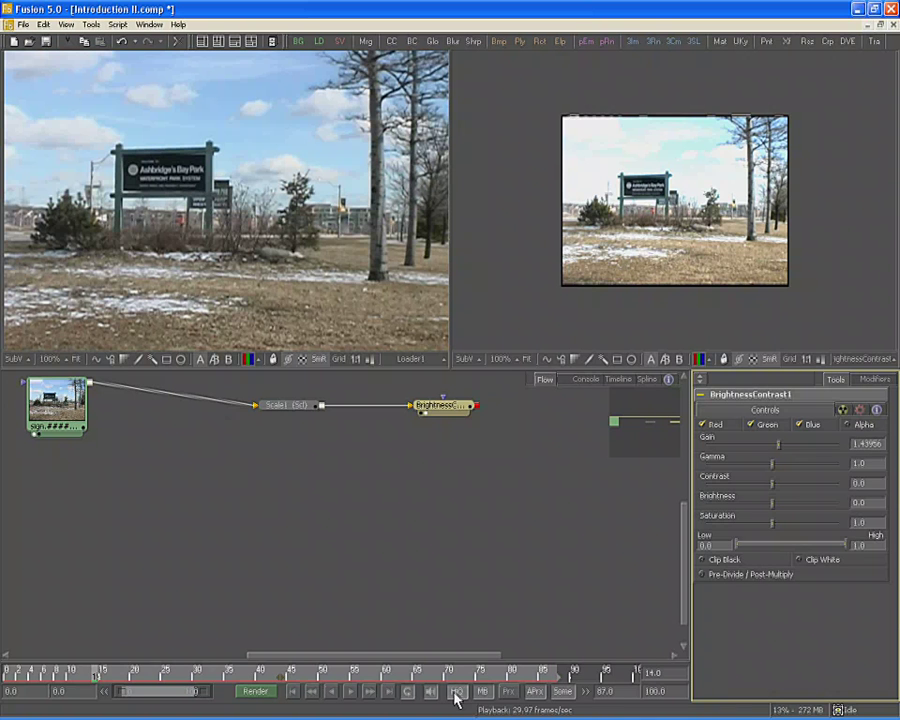
pyautogui.click(455, 692)
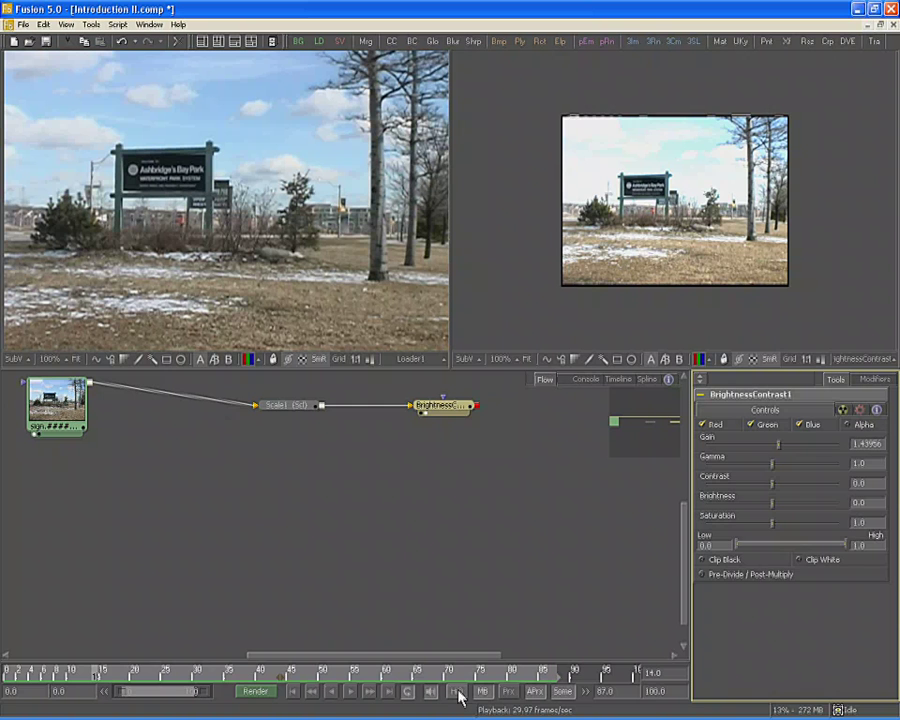
pyautogui.rightClick(446, 409)
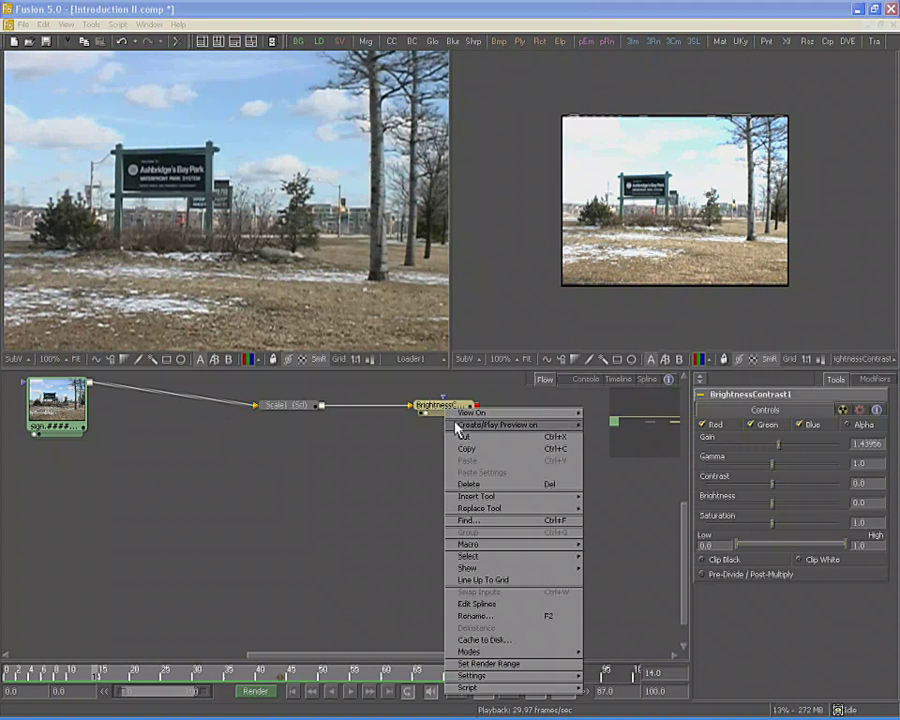
pyautogui.moveTo(458, 428)
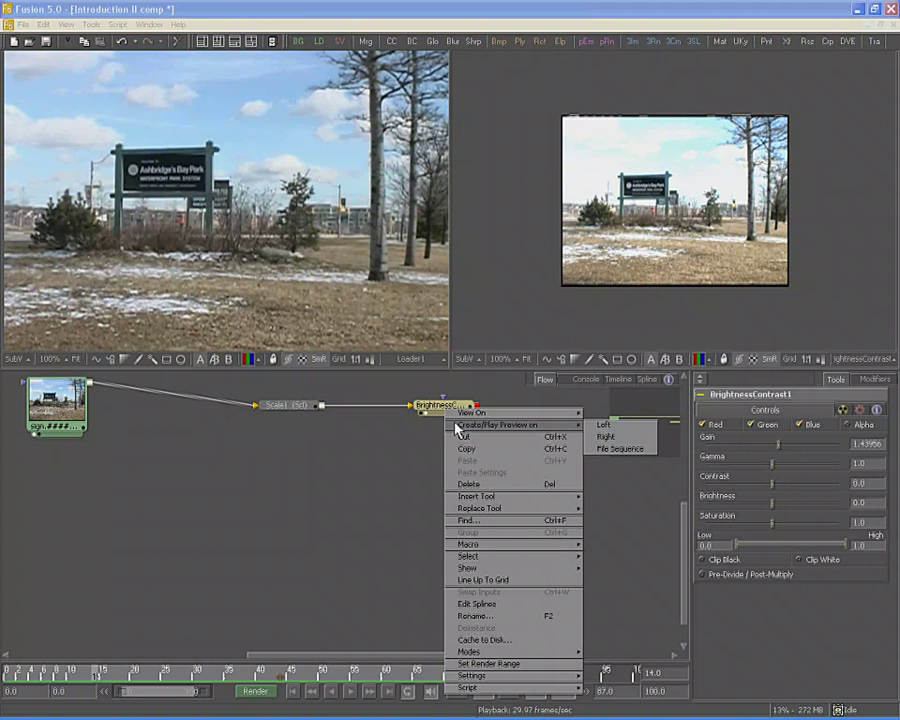
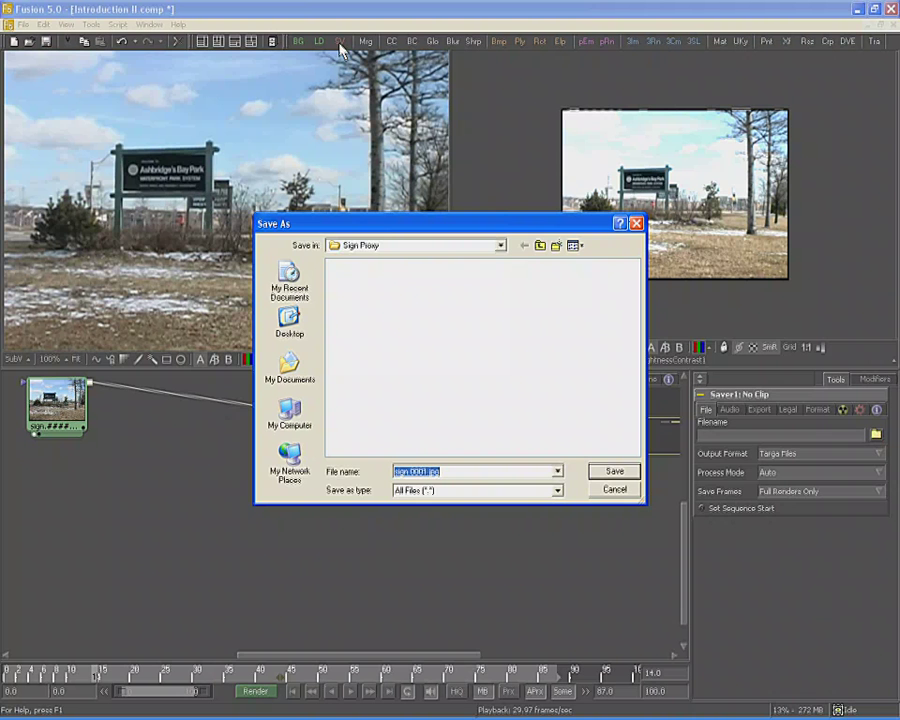
# - Set the new Saver's output to sign.0001.jpg in the Sign Proxy folder and space the Saver farther along the flow
pyautogui.click(375, 247)
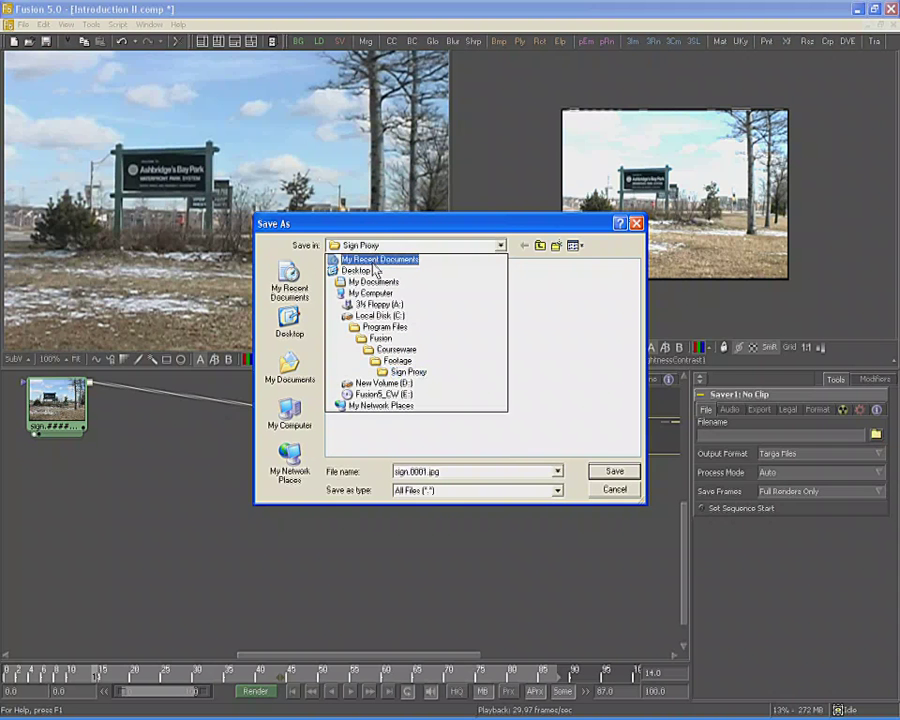
pyautogui.click(398, 370)
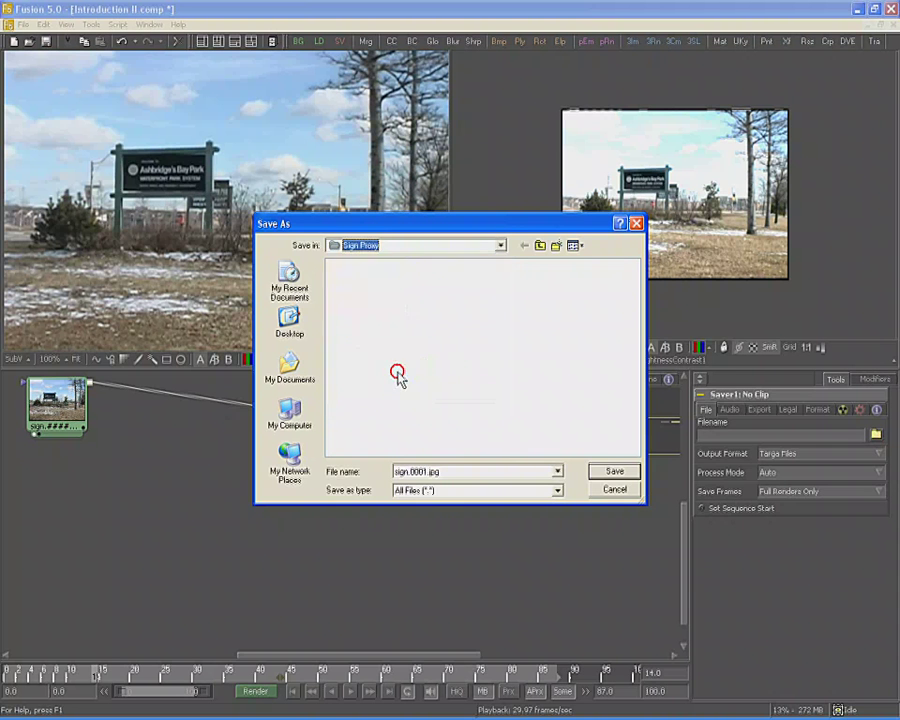
pyautogui.click(458, 471)
pyautogui.click(458, 471)
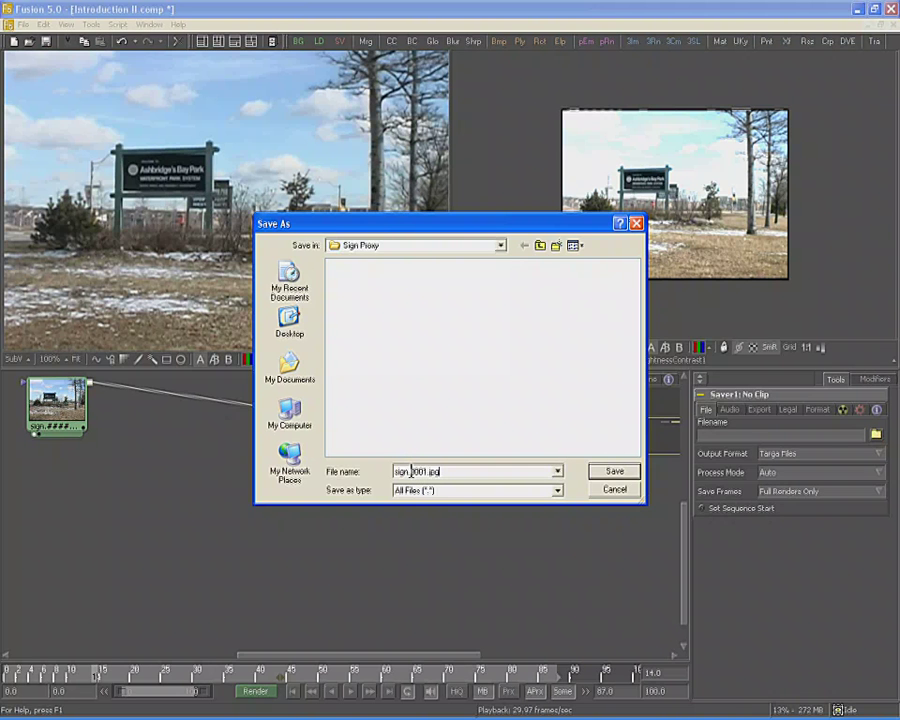
pyautogui.click(610, 474)
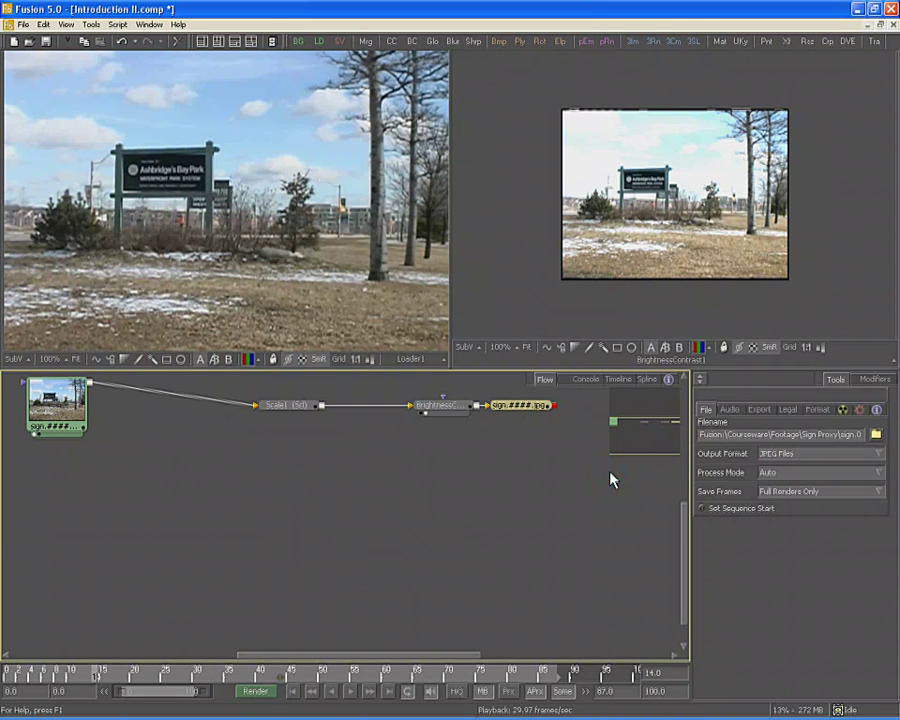
pyautogui.moveTo(515, 405); pyautogui.dragTo(555, 407)
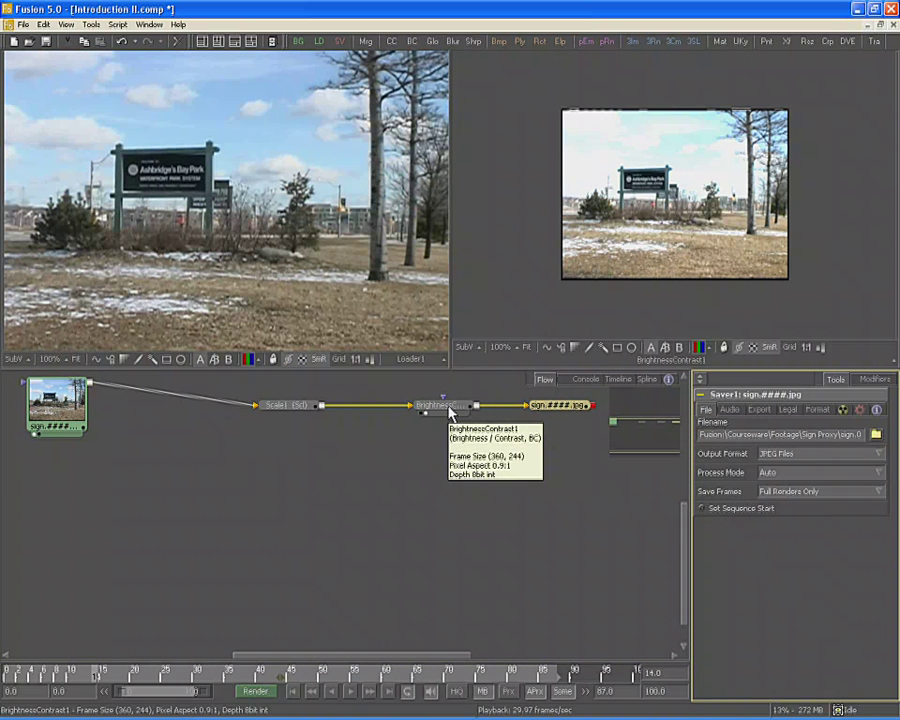
# - Review the Saver's available output formats, keep JPEG Files, and show its JPEG quality and chroma subsampling options
pyautogui.click(797, 457)
pyautogui.click(790, 457)
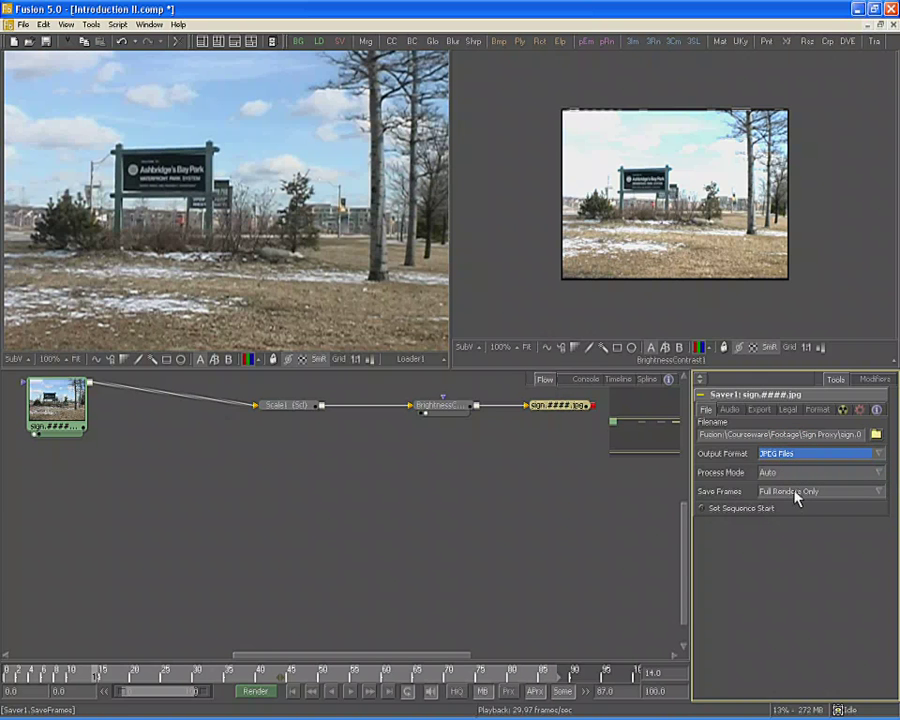
pyautogui.click(812, 458)
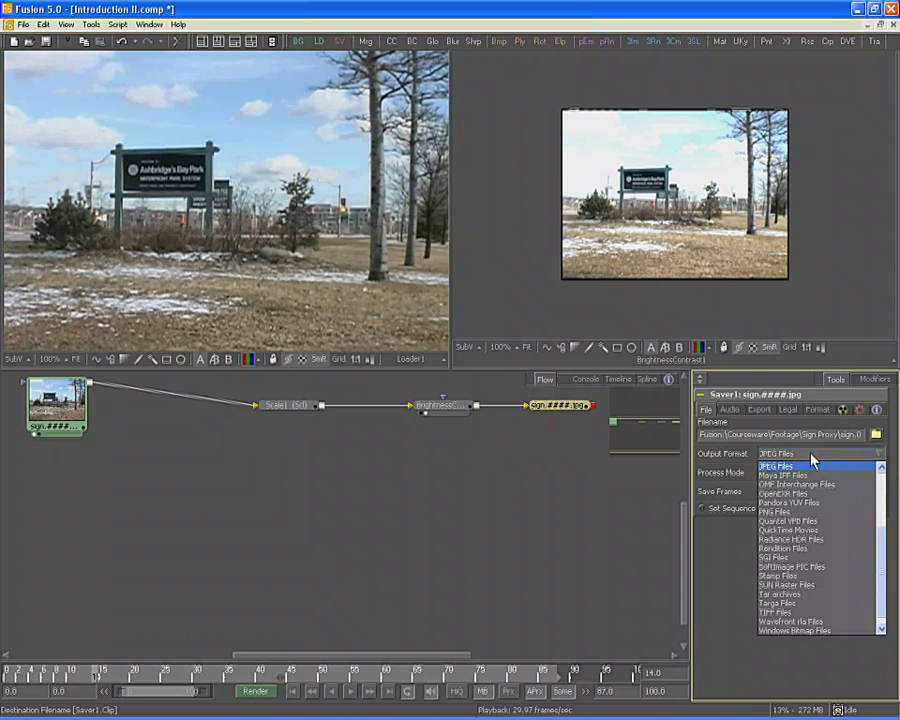
pyautogui.click(810, 454)
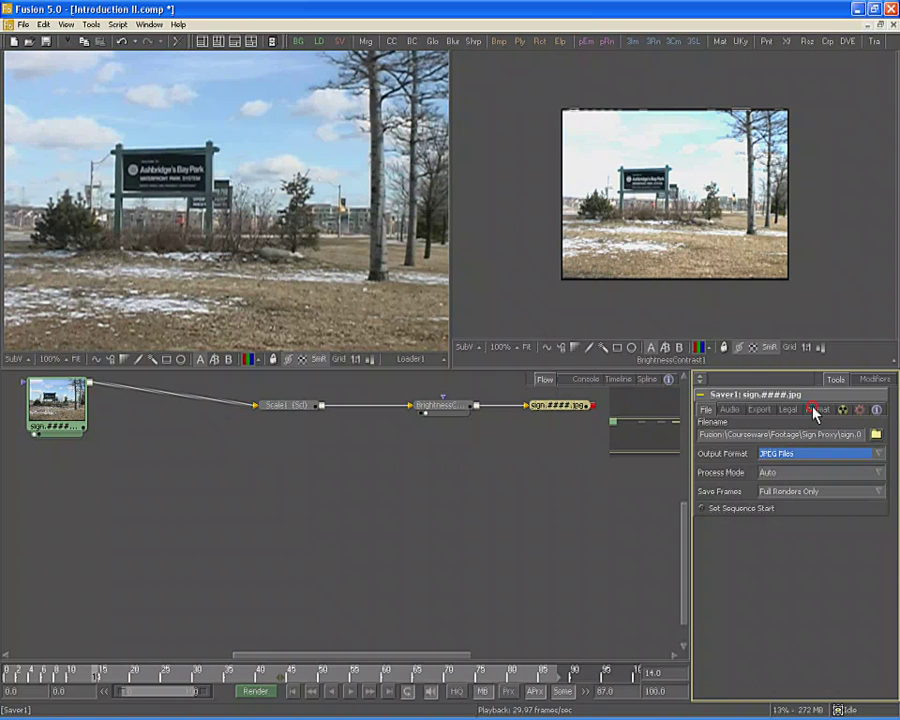
pyautogui.click(815, 411)
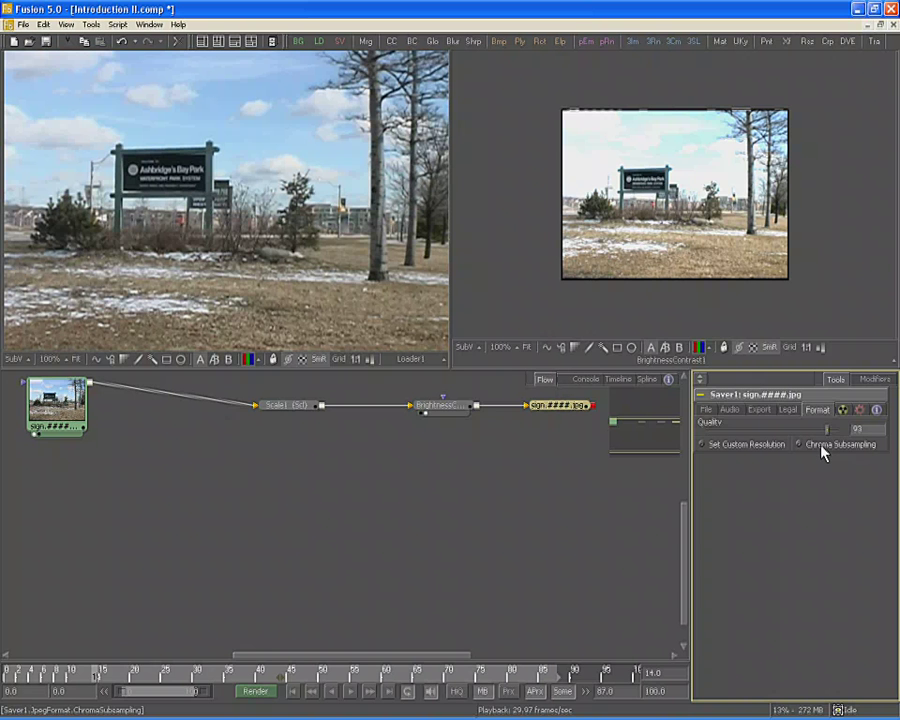
# - Compare the Preview and Final render configurations, and render frames 0 to 87 at full size with Final
pyautogui.click(255, 691)
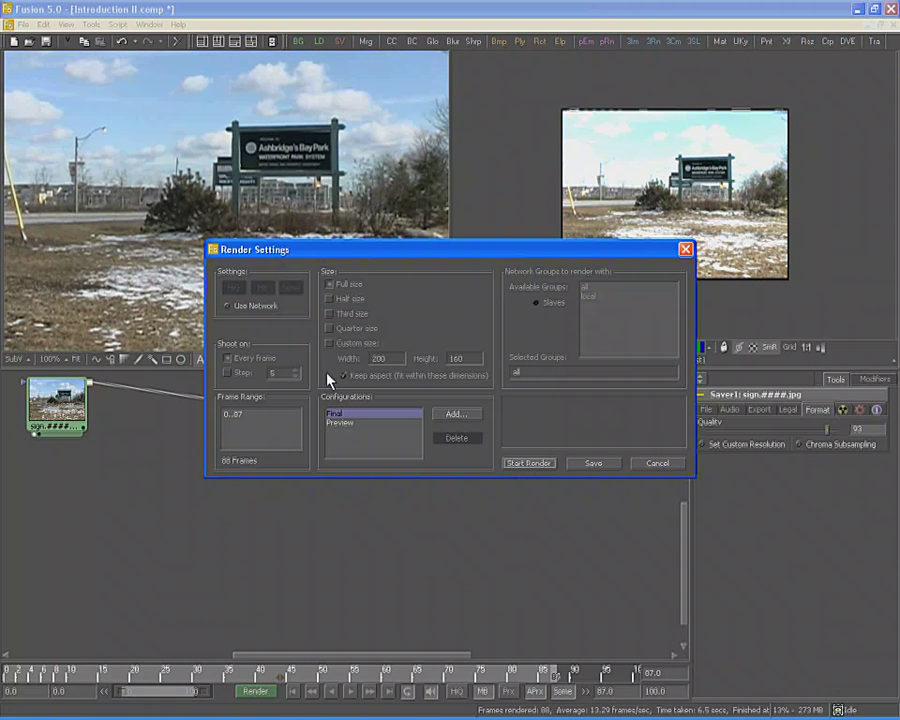
pyautogui.click(337, 423)
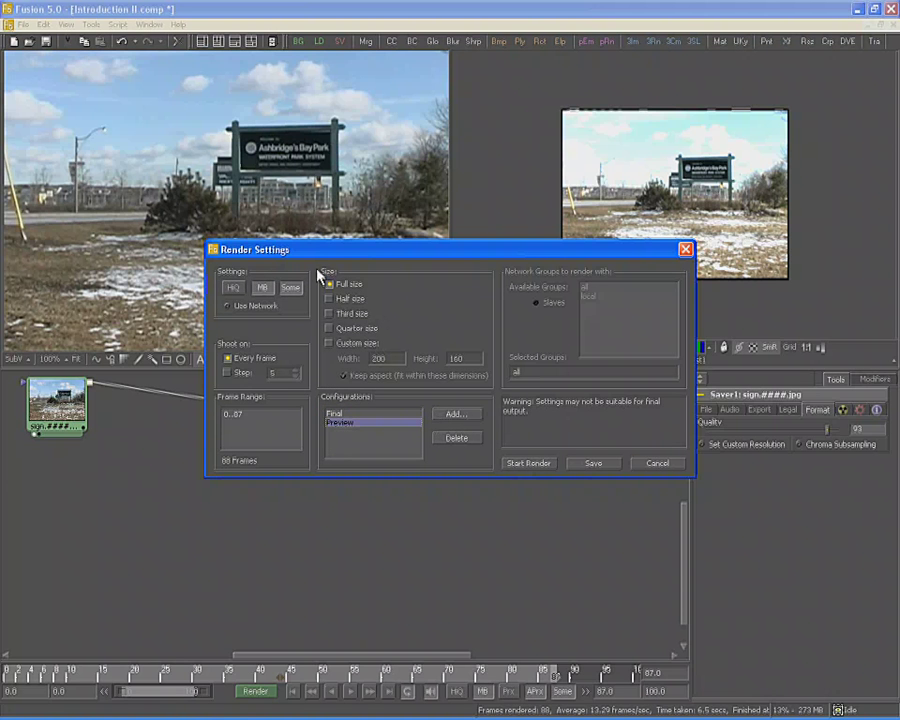
pyautogui.click(335, 414)
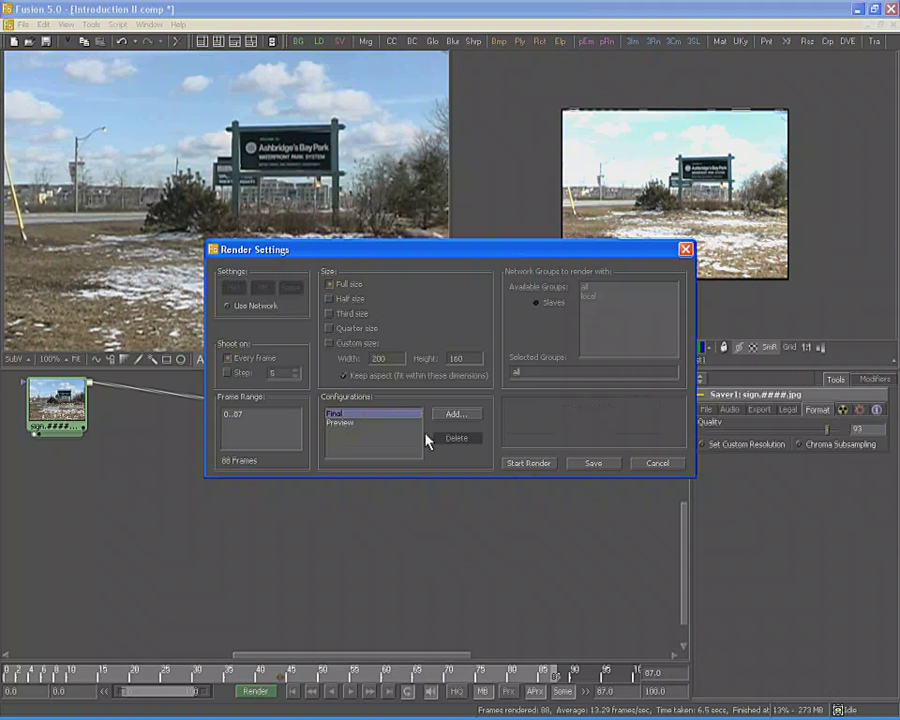
pyautogui.click(518, 464)
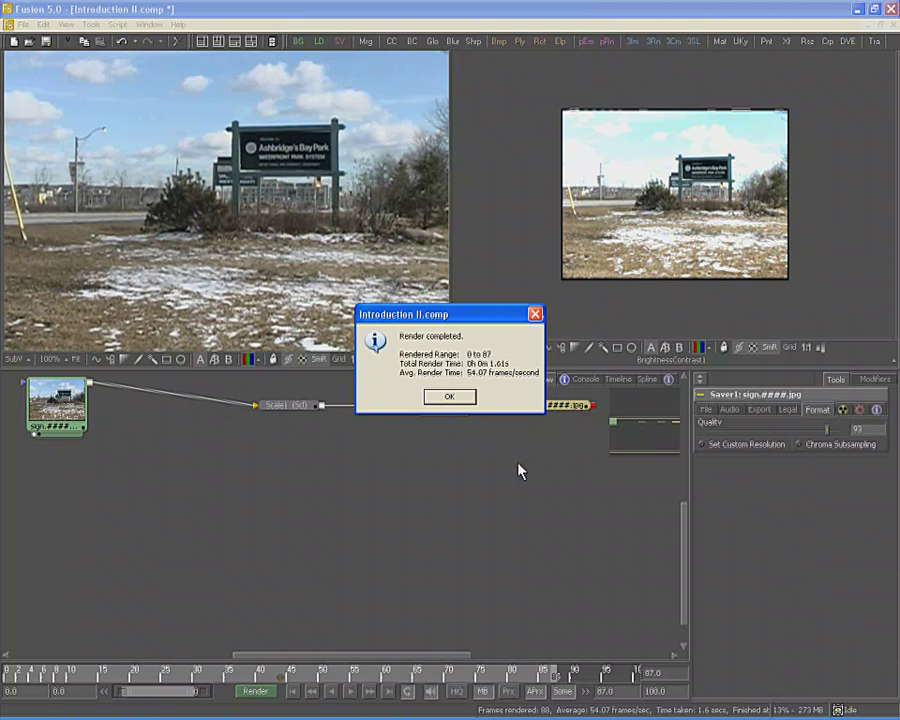
pyautogui.click(444, 399)
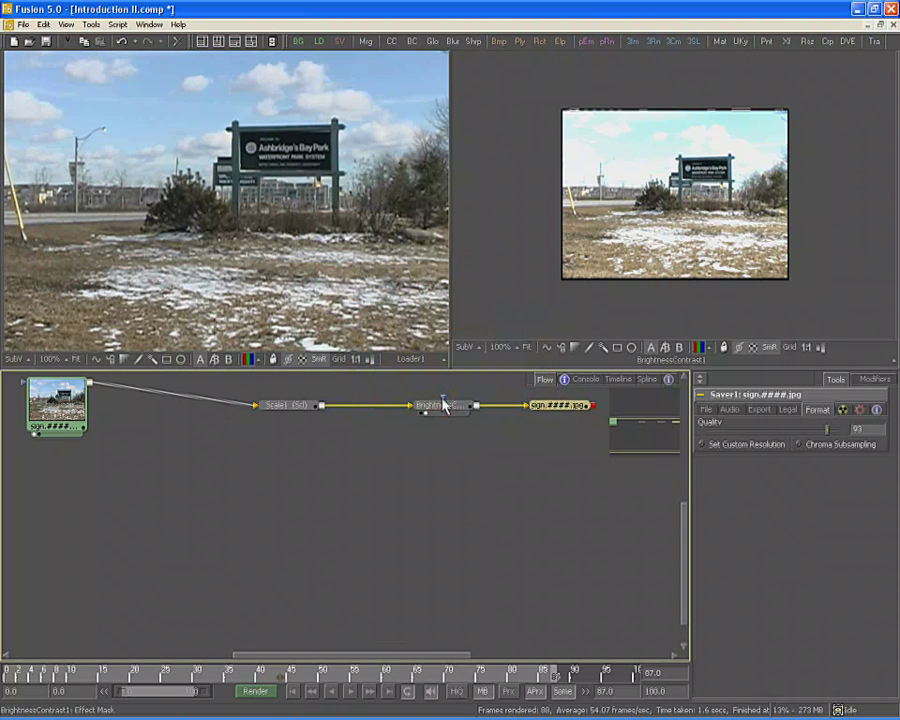
# - Play back the Saver's rendered JPEG sequence in the first viewer
pyautogui.click(555, 437)
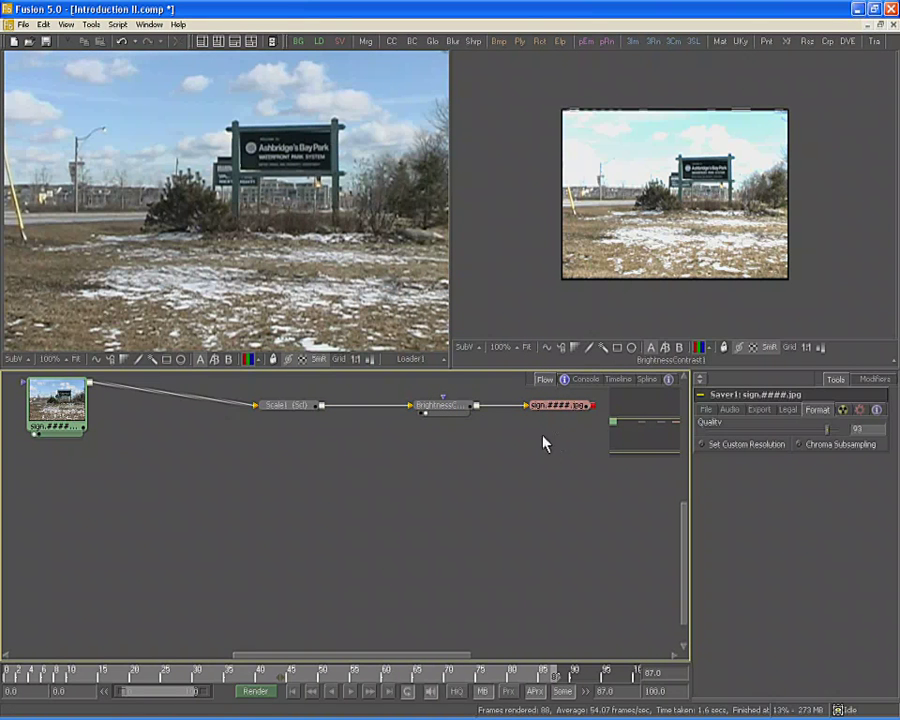
pyautogui.click(572, 409)
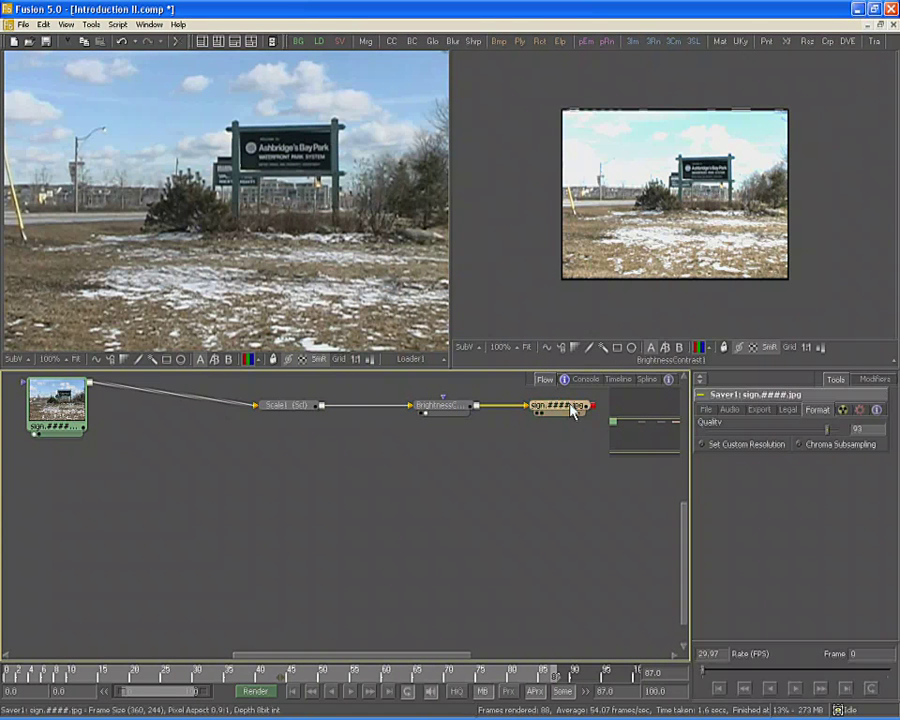
pyautogui.click(796, 689)
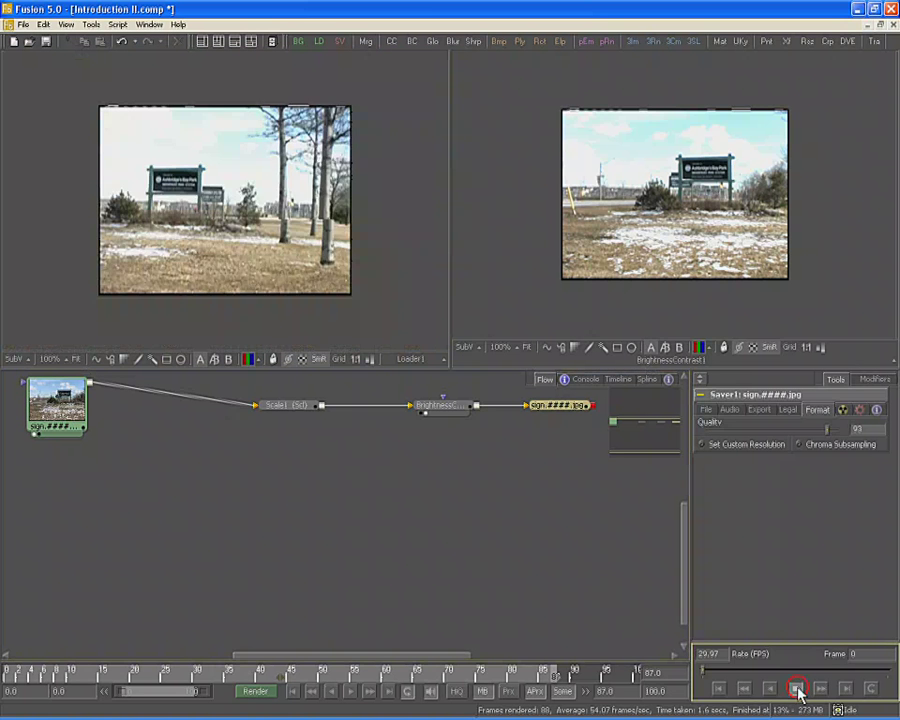